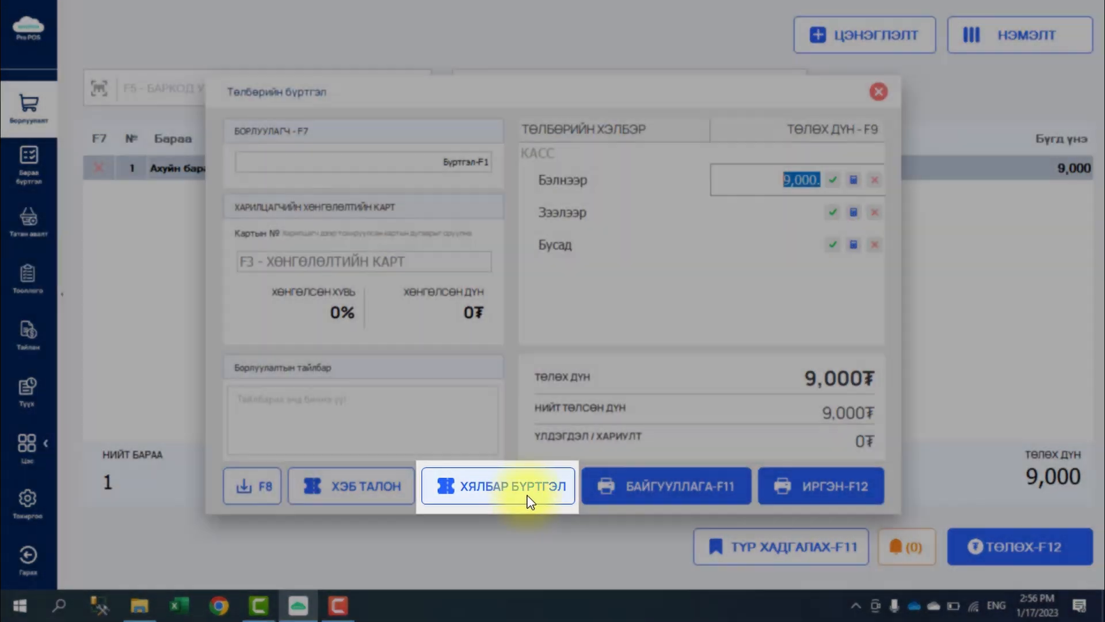
- Open the quick e-receipt customer registration, enter a phone number, then clear the field
{"action": "left_click", "coordinate": [524, 492]}
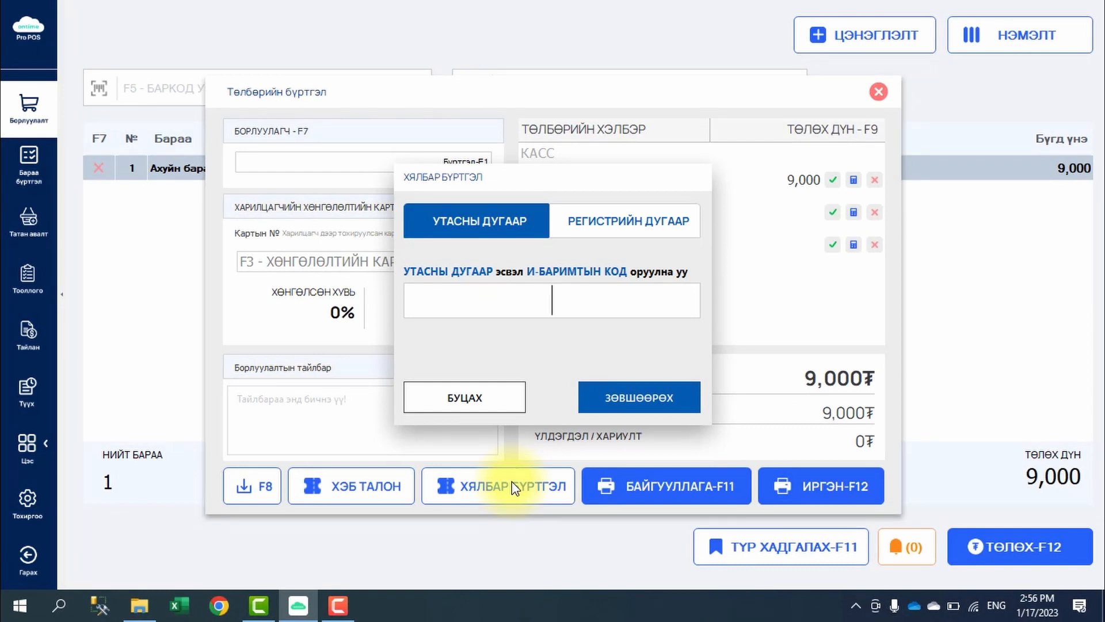
{"action": "type", "text": "********"}
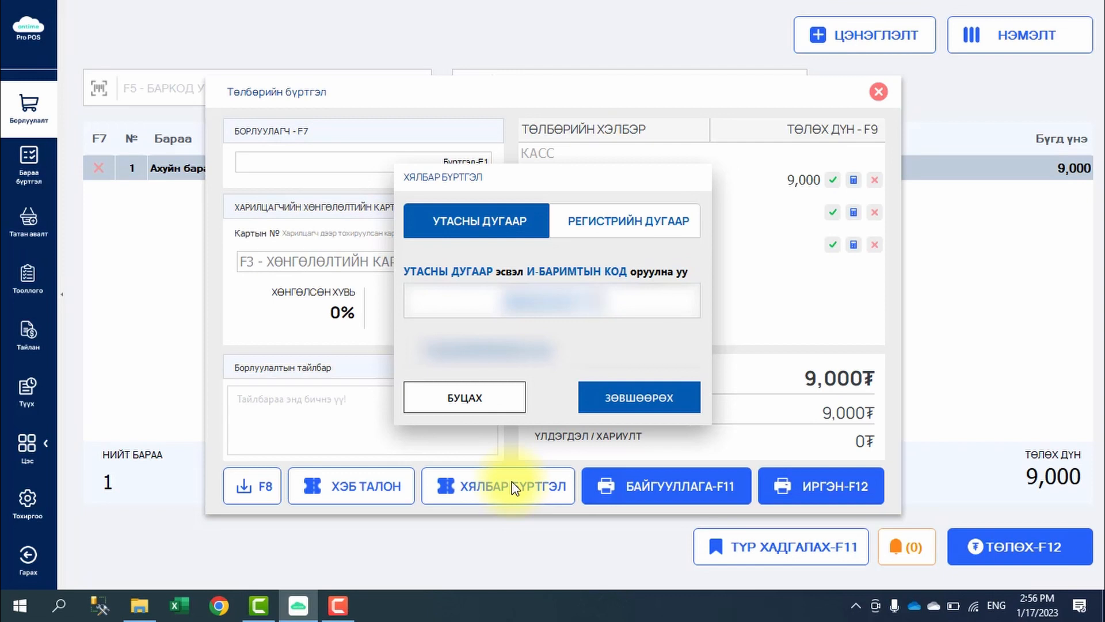
{"action": "key", "text": "BackSpace"}
{"action": "key", "text": "BackSpace"}
{"action": "key", "text": "BackSpace"}
{"action": "key", "text": "BackSpace"}
{"action": "key", "text": "BackSpace"}
{"action": "key", "text": "BackSpace"}
{"action": "key", "text": "BackSpace"}
{"action": "key", "text": "BackSpace"}
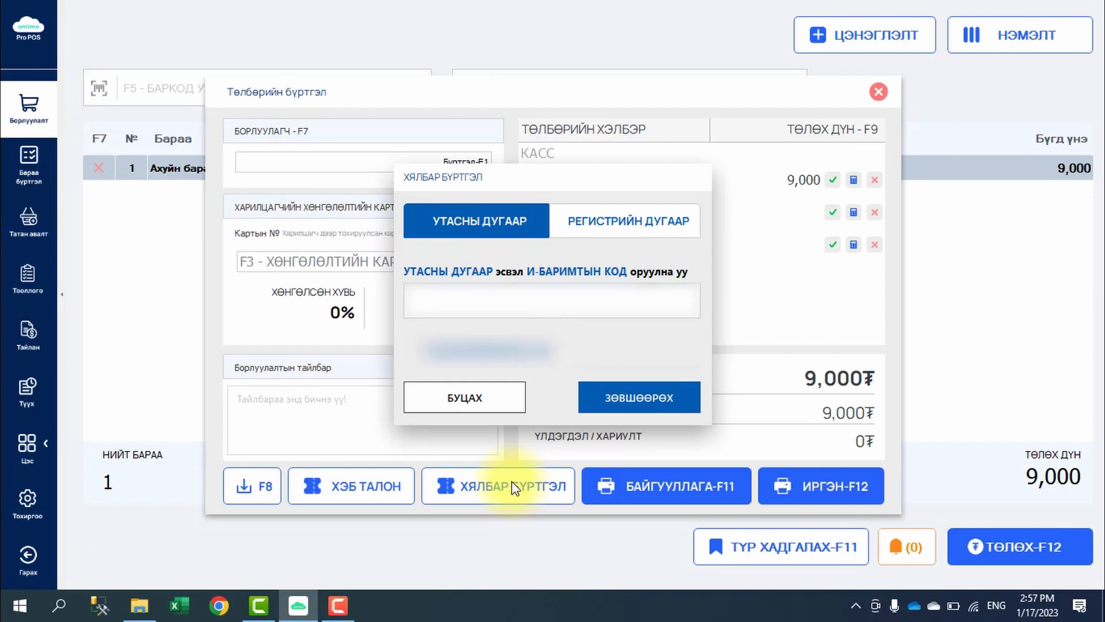
{"action": "type", "text": "9999999"}
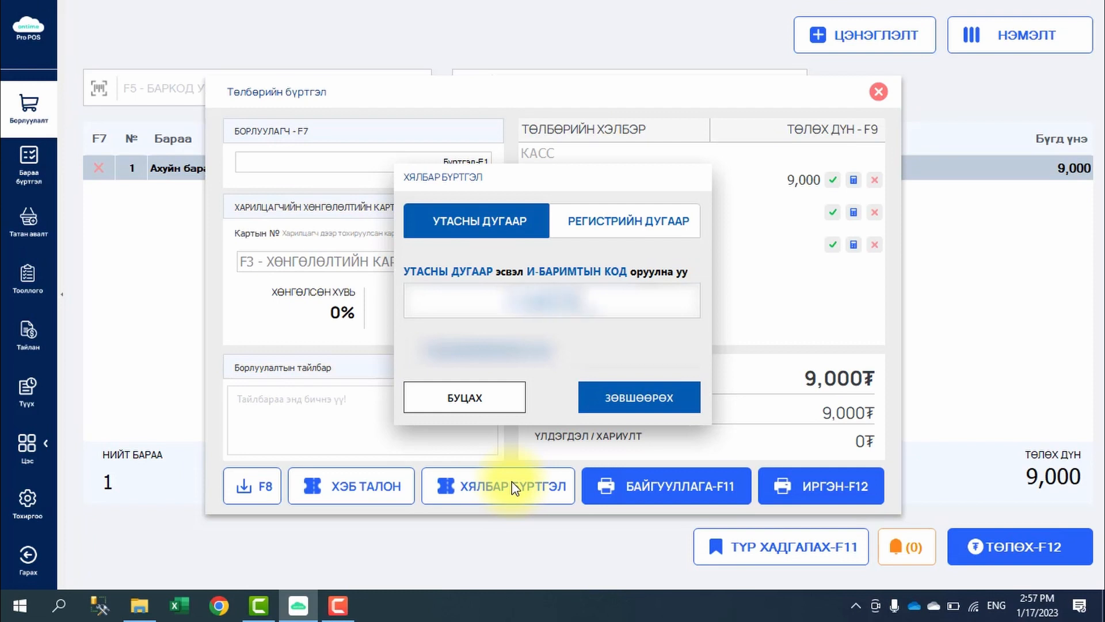
{"action": "type", "text": "9"}
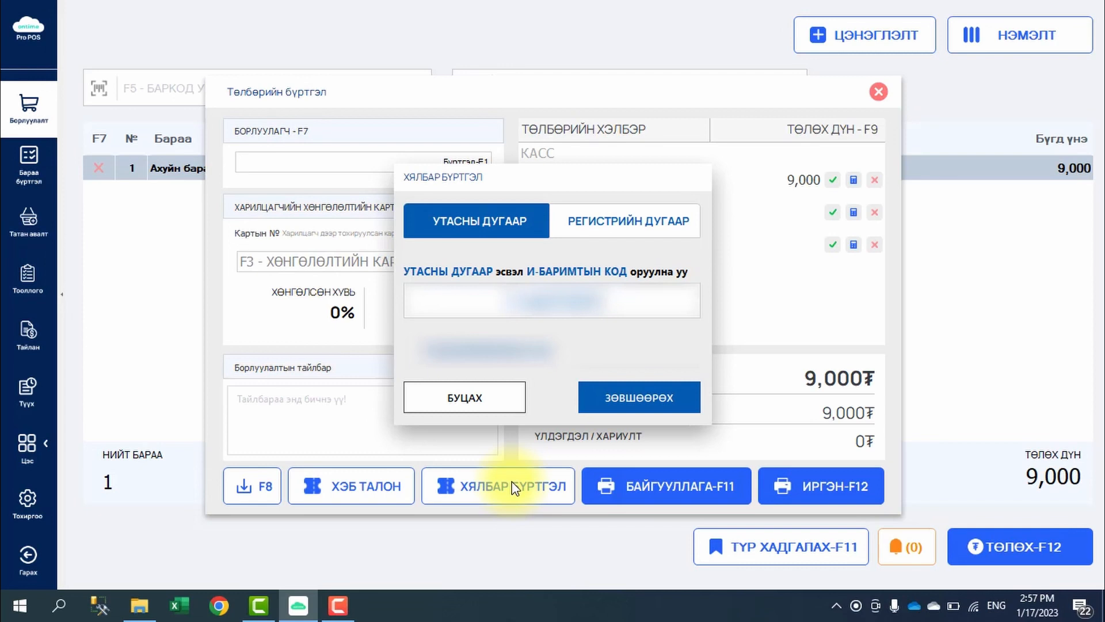
{"action": "key", "text": "BackSpace"}
{"action": "key", "text": "BackSpace"}
{"action": "key", "text": "BackSpace"}
{"action": "key", "text": "BackSpace"}
{"action": "key", "text": "BackSpace"}
{"action": "key", "text": "BackSpace"}
{"action": "key", "text": "BackSpace"}
{"action": "key", "text": "BackSpace"}
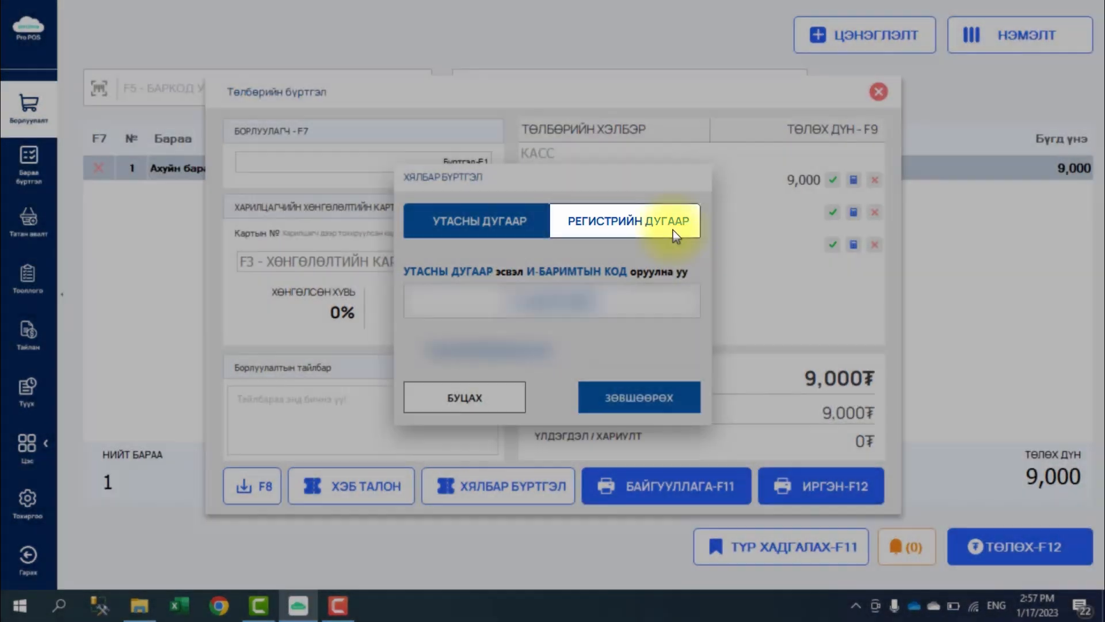
- Register the customer by their citizen registry number, entered with Mongolian letters, and confirm it
{"action": "left_click", "coordinate": [672, 230]}
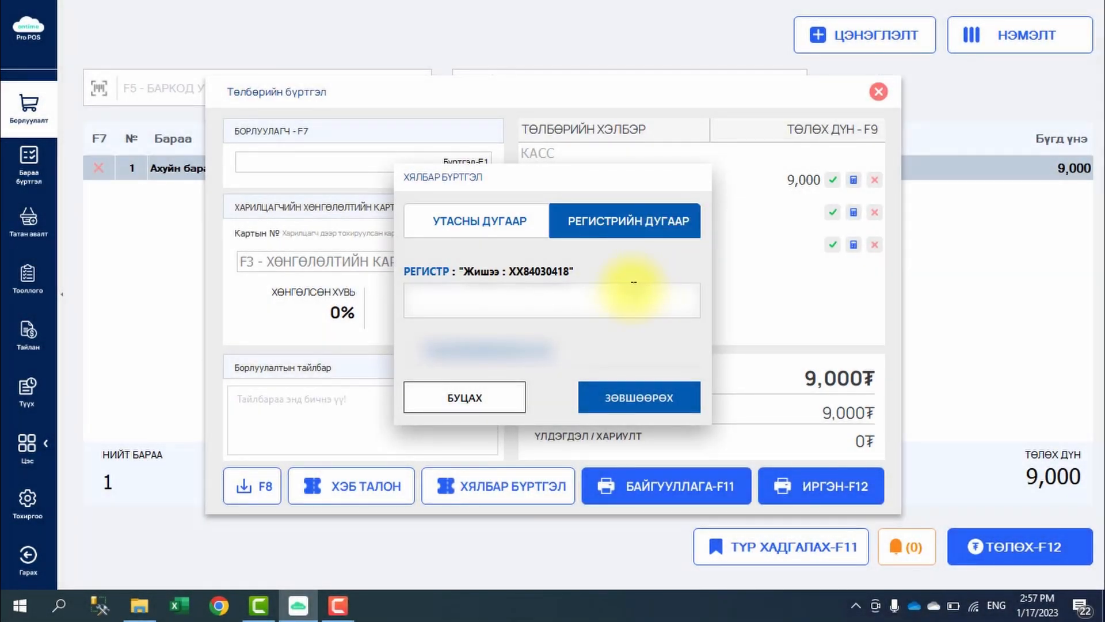
{"action": "key", "text": "alt+shift"}
{"action": "key", "text": "alt+shift"}
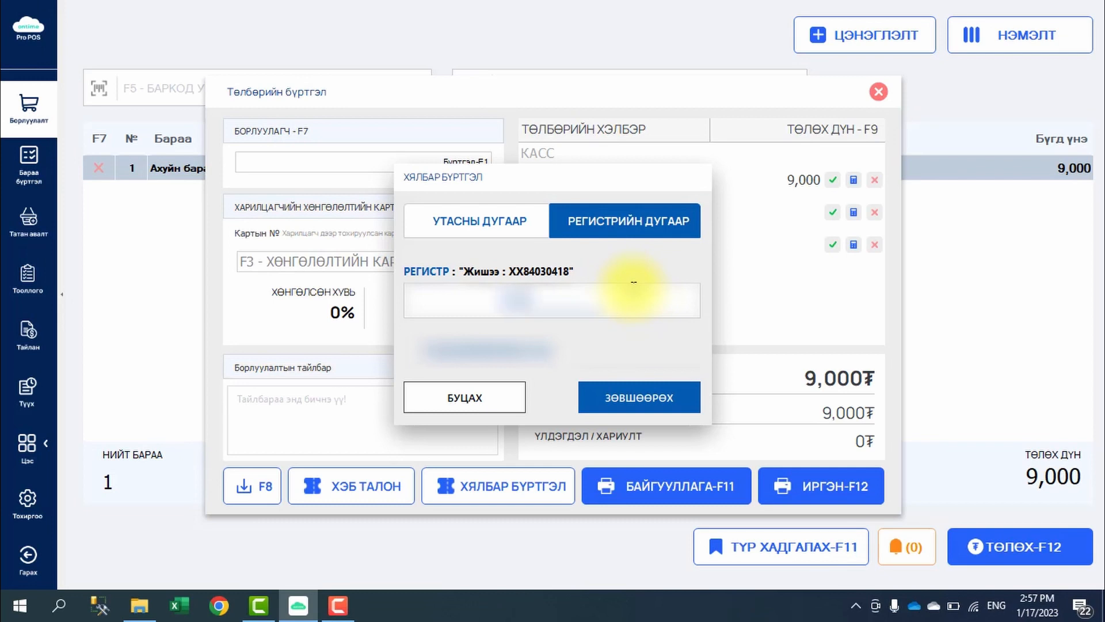
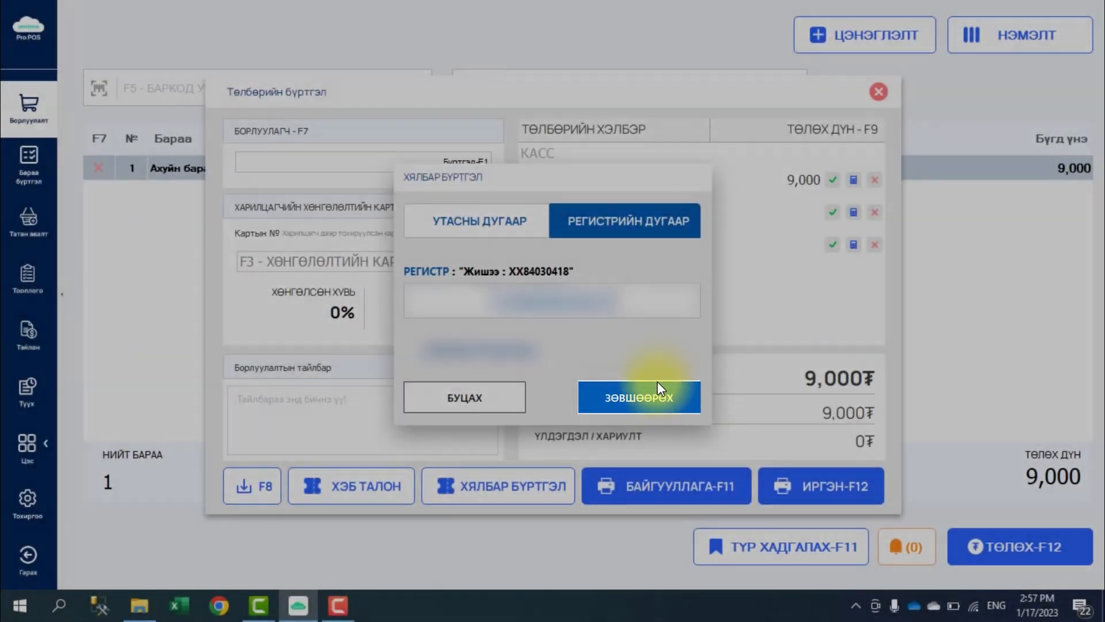
{"action": "left_click", "coordinate": [657, 382]}
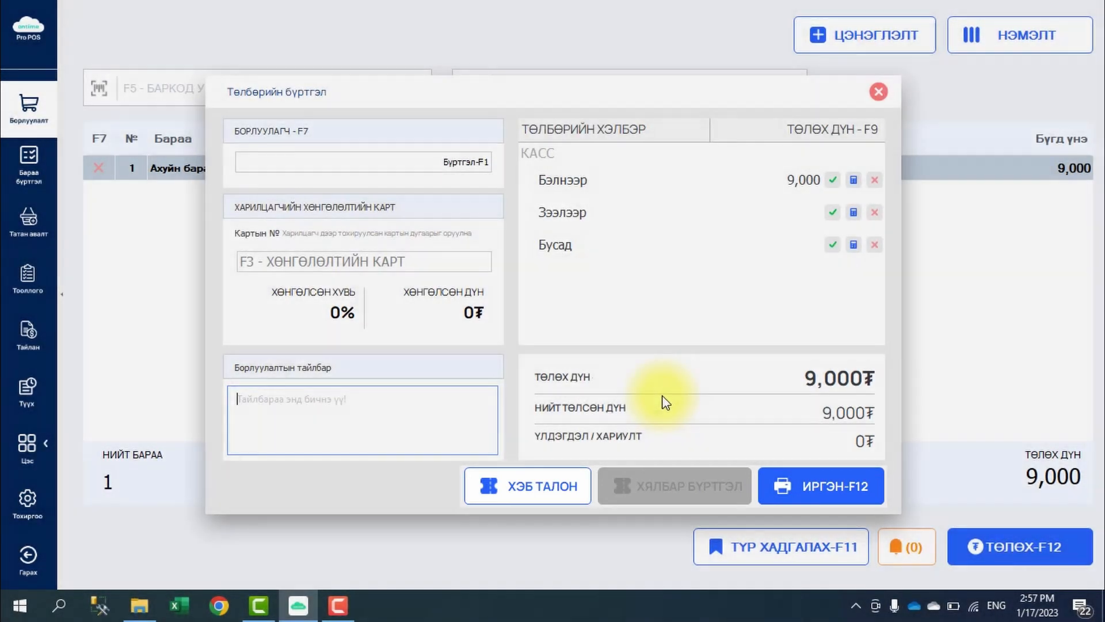
- Issue the 9,000₮ sale as a citizen e-receipt and dismiss the success notice
{"action": "left_click", "coordinate": [803, 487]}
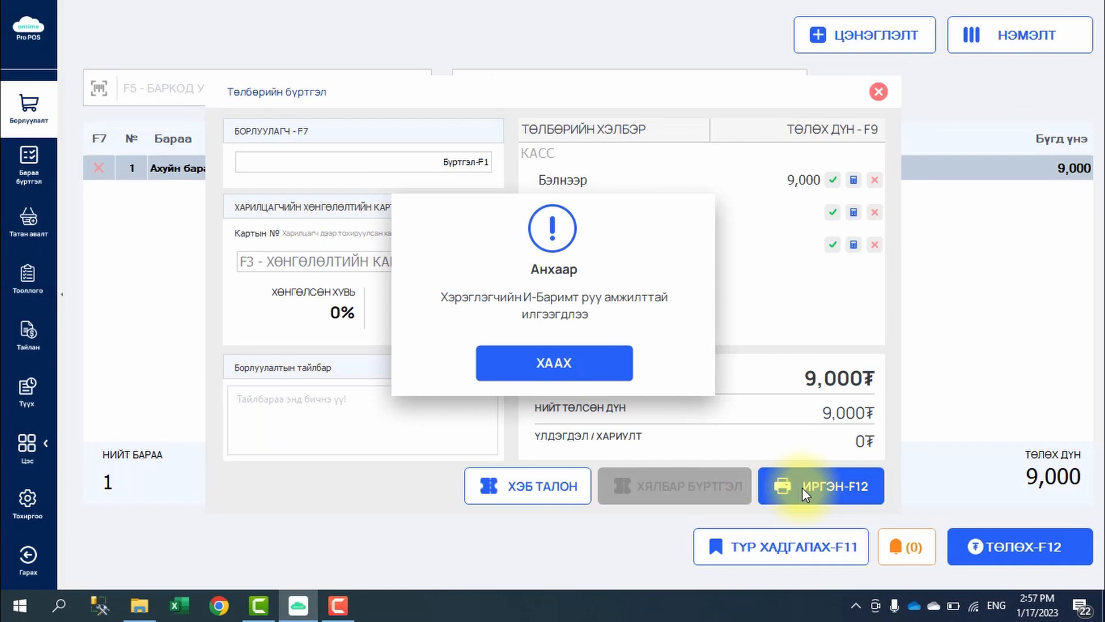
{"action": "left_click", "coordinate": [593, 364]}
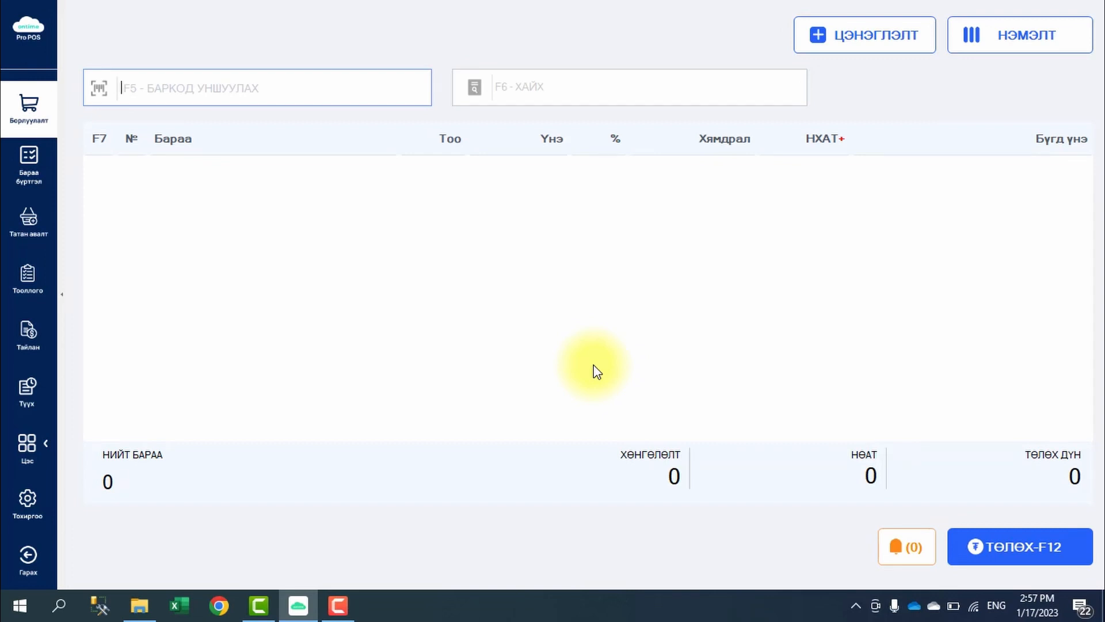
- Add two Ахуйн бараа, by code 1 and by name search 'Ах', and hold the sale
{"action": "type", "text": "1"}
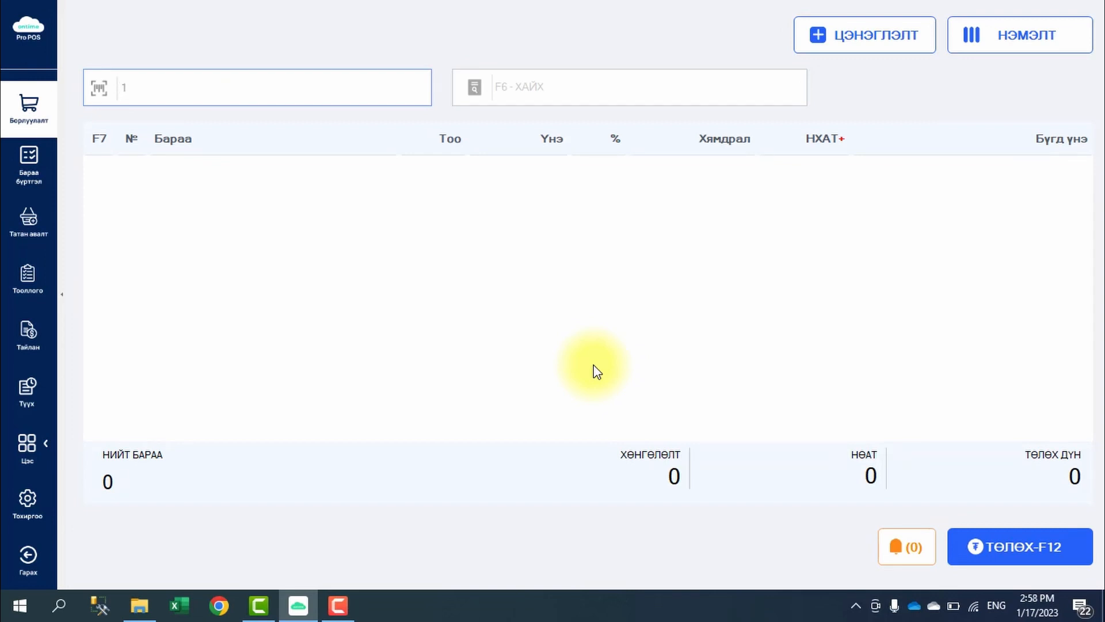
{"action": "key", "text": "Return"}
{"action": "left_click", "coordinate": [531, 91]}
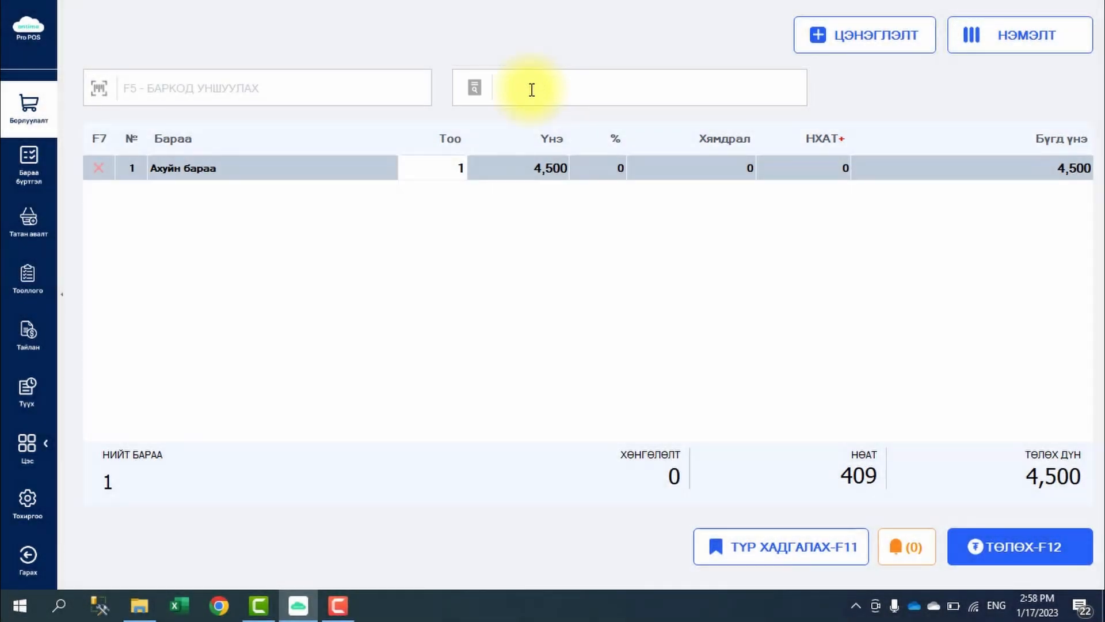
{"action": "key", "text": "alt+shift"}
{"action": "type", "text": "Ахуйн бараа"}
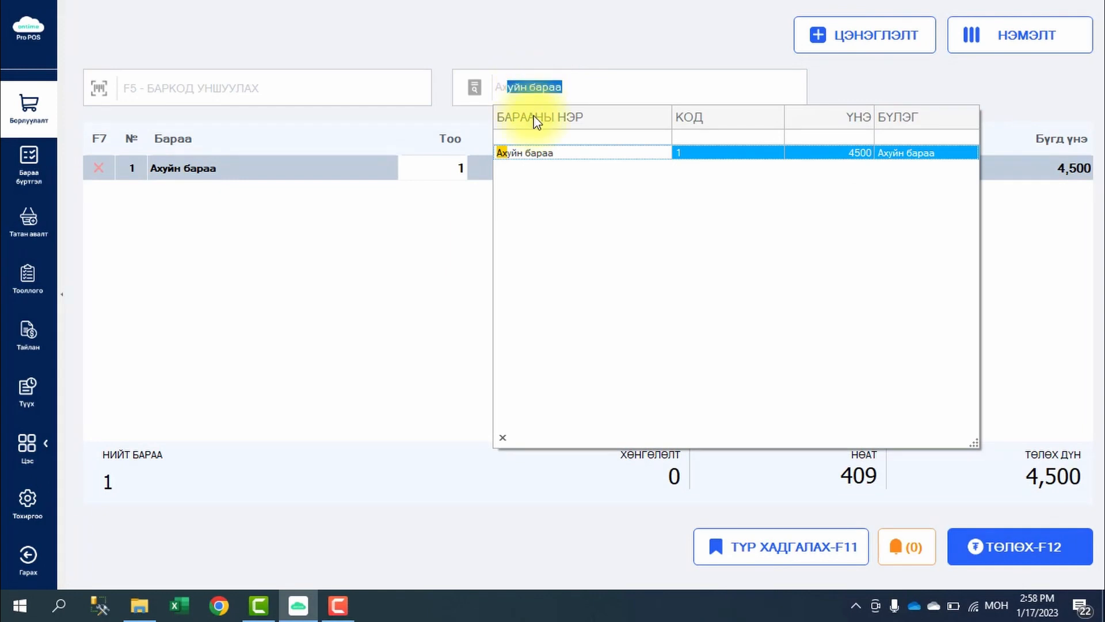
{"action": "left_click", "coordinate": [591, 153]}
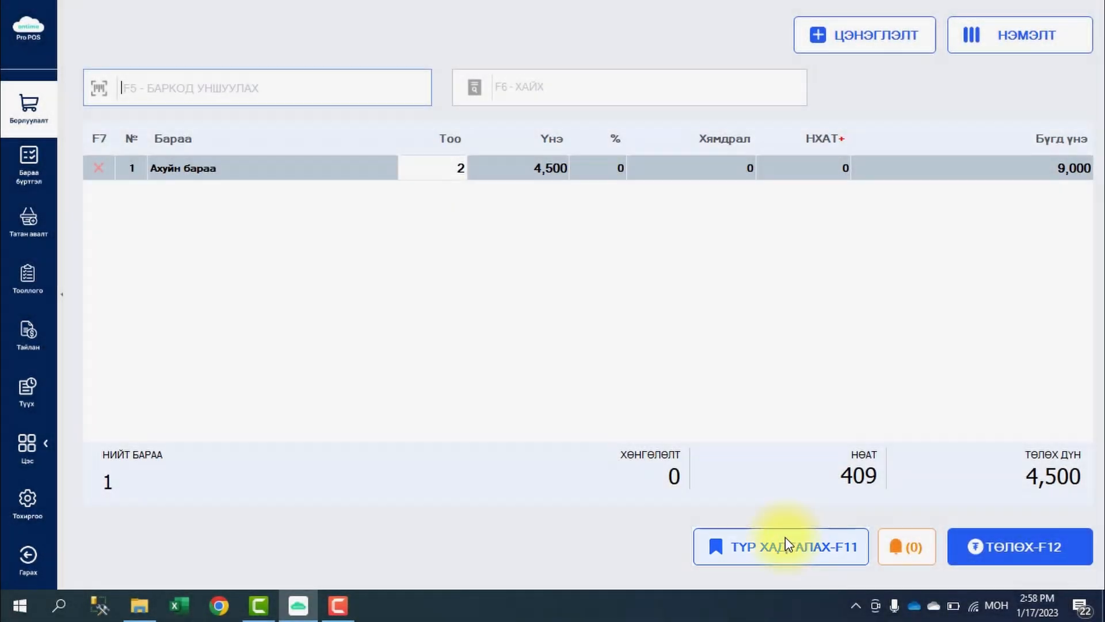
{"action": "left_click", "coordinate": [786, 538]}
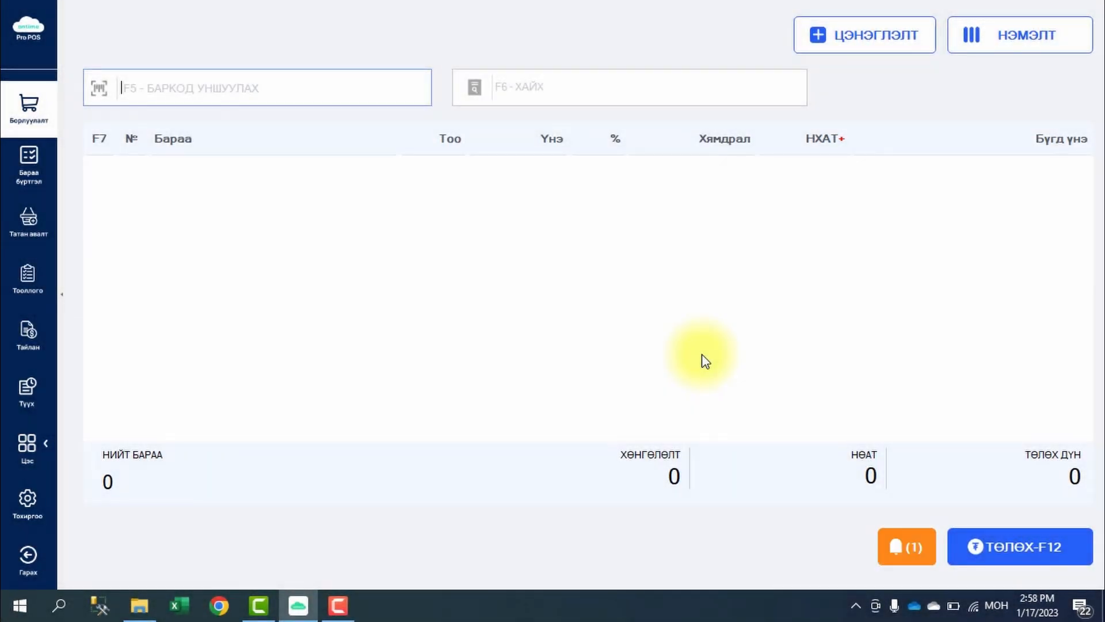
- Recall the held 9,000₮ receipt from the unpaid list and pay it in cash
{"action": "left_click", "coordinate": [904, 550]}
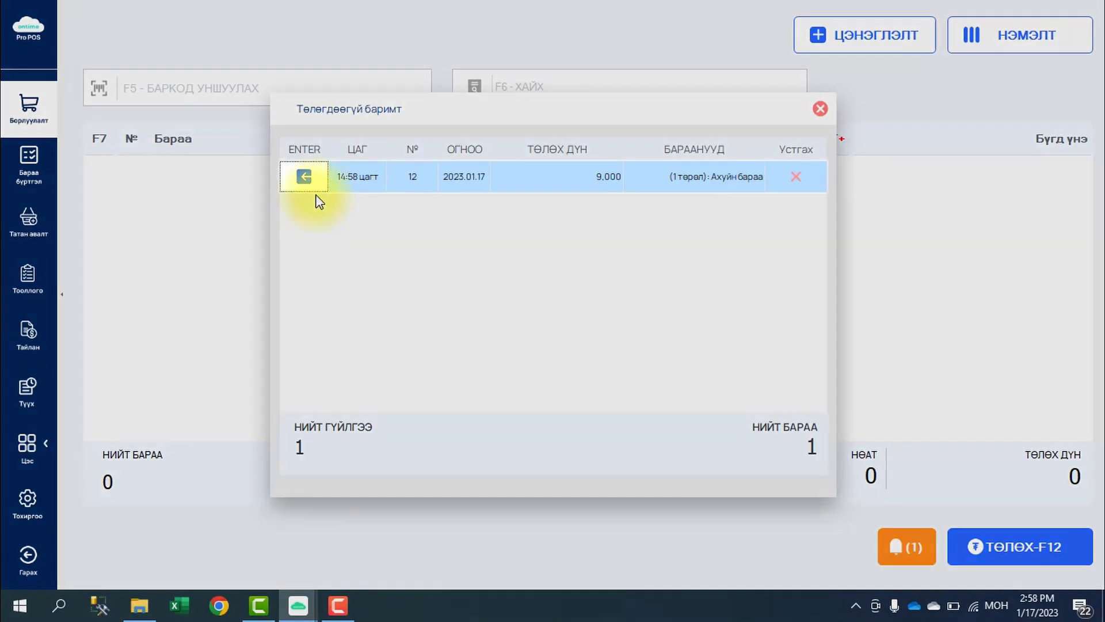
{"action": "left_click", "coordinate": [304, 179]}
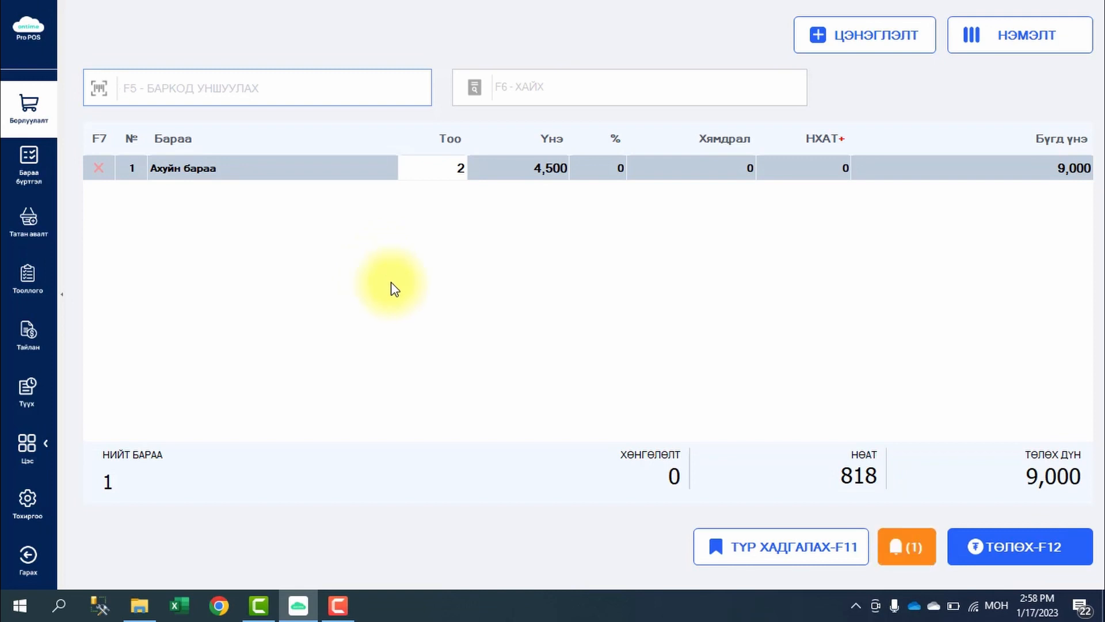
{"action": "key", "text": "F12"}
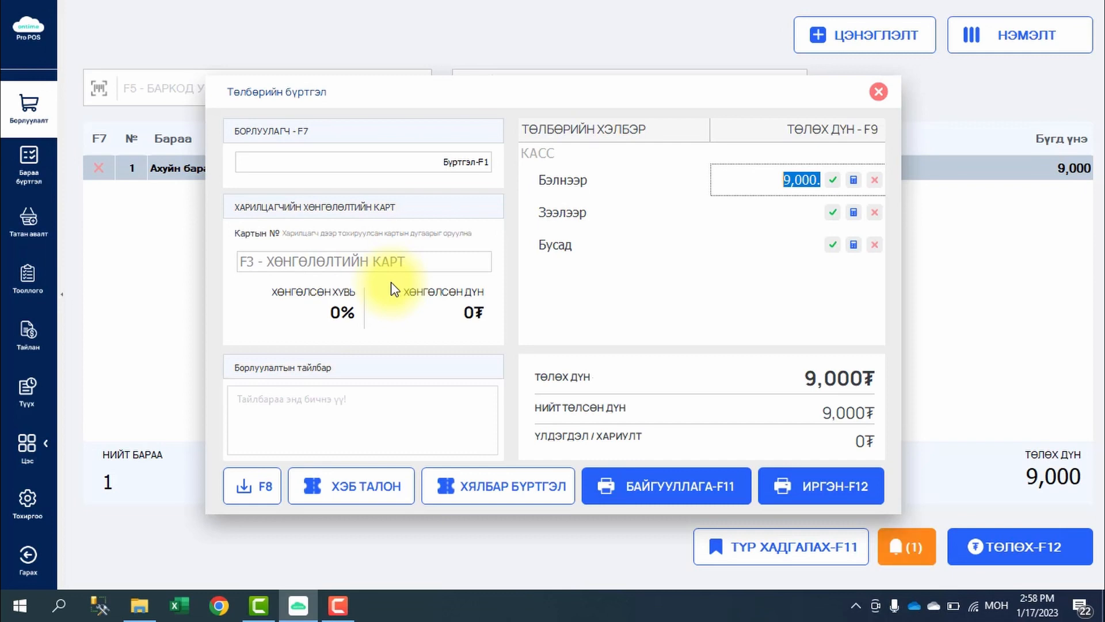
{"action": "key", "text": "F12"}
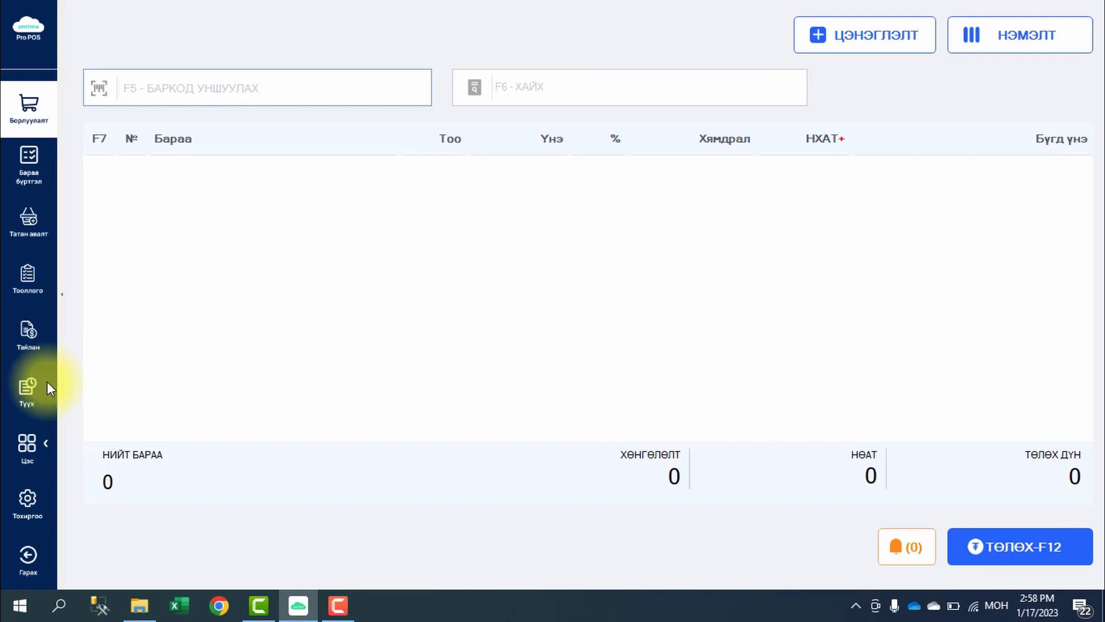
{"action": "left_click", "coordinate": [23, 399]}
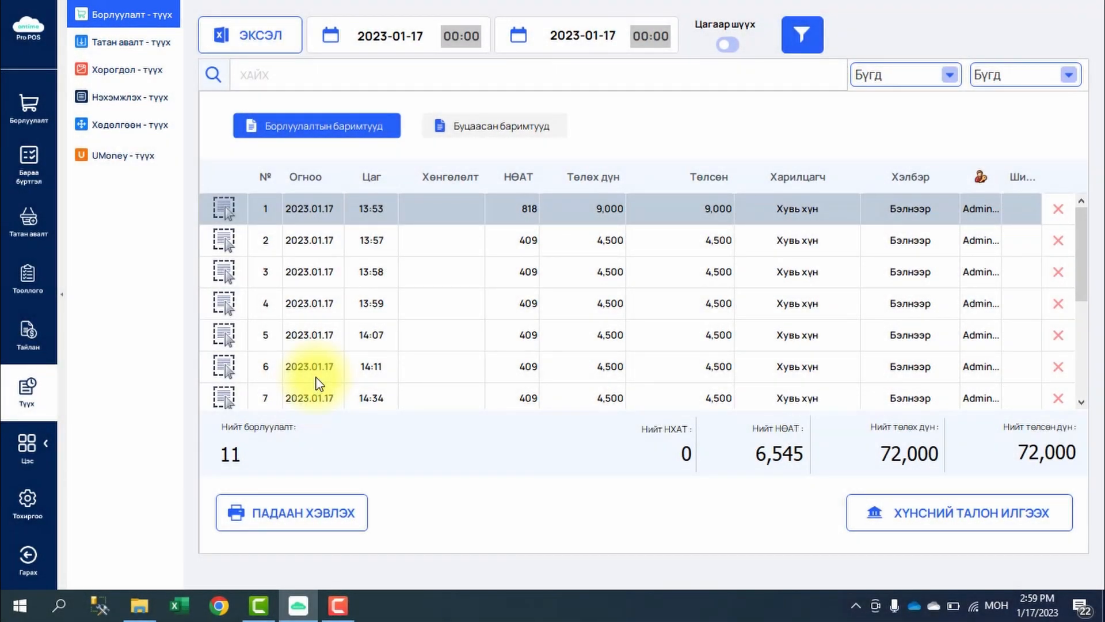
- Scroll through the 2023-01-17 sales history of 11 receipts totalling 72,000₮
{"action": "scroll", "coordinate": [772, 352], "scroll_direction": "down", "scroll_amount": 5}
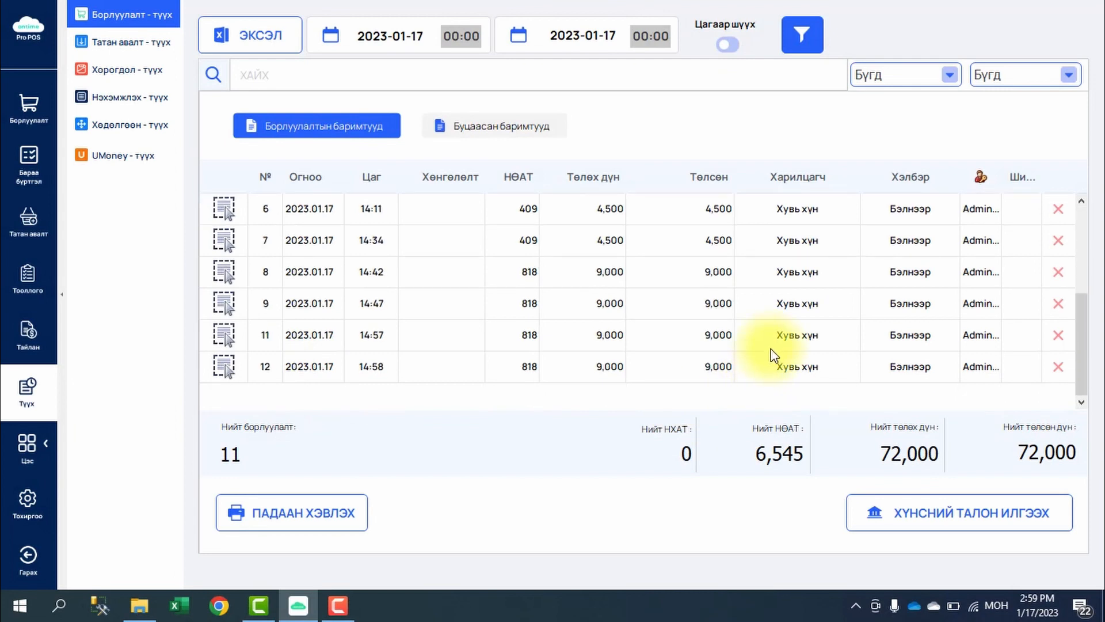
{"action": "scroll", "coordinate": [772, 352], "scroll_direction": "up", "scroll_amount": 1}
{"action": "scroll", "coordinate": [772, 352], "scroll_direction": "up", "scroll_amount": 4}
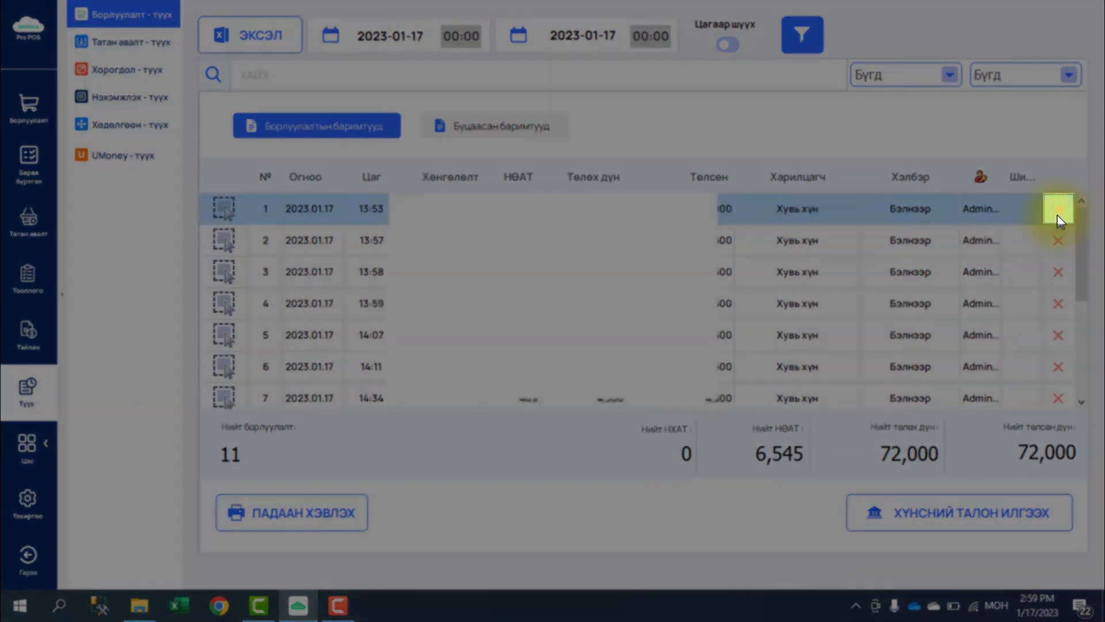
- Return the 13:53 receipt no. 1, leaving 10 sales totalling 63,000₮, and go back to sales
{"action": "left_click", "coordinate": [1058, 210]}
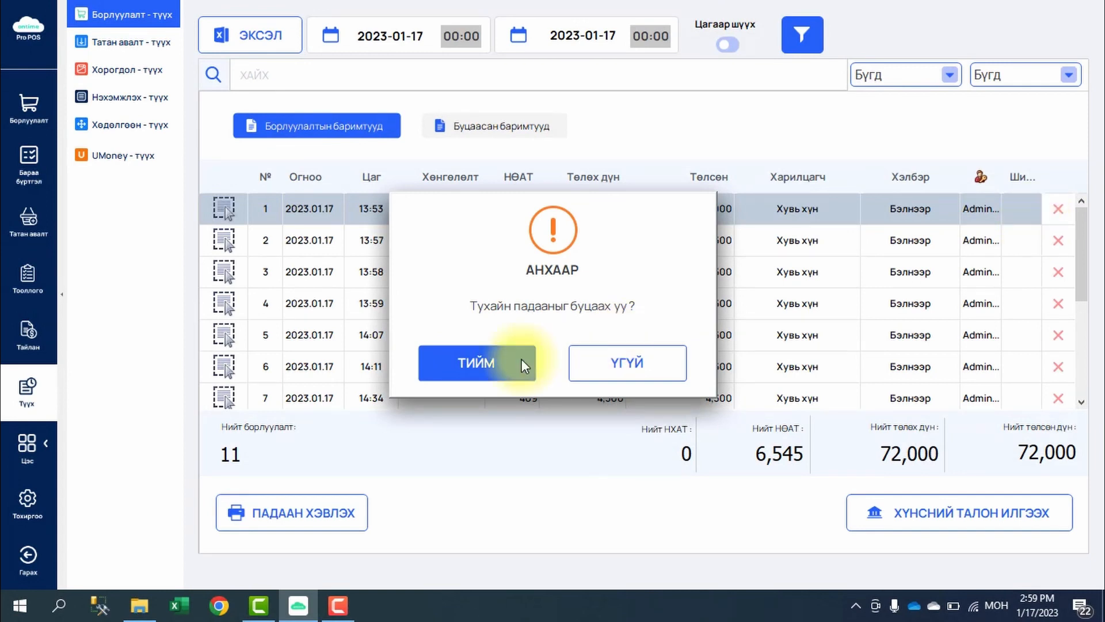
{"action": "left_click", "coordinate": [493, 362]}
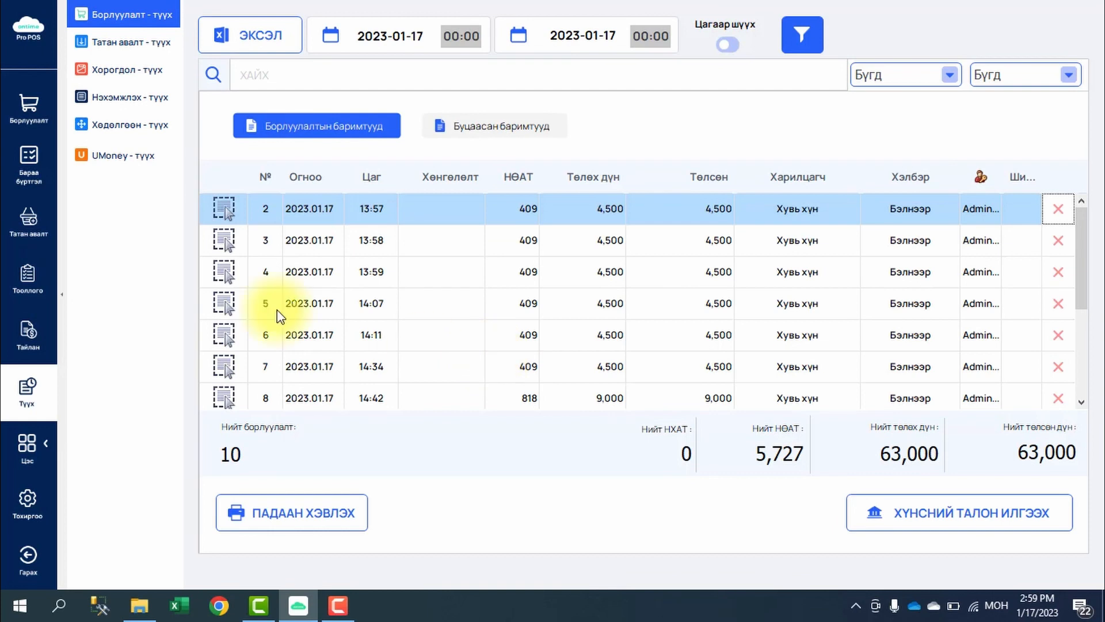
{"action": "left_click", "coordinate": [26, 106]}
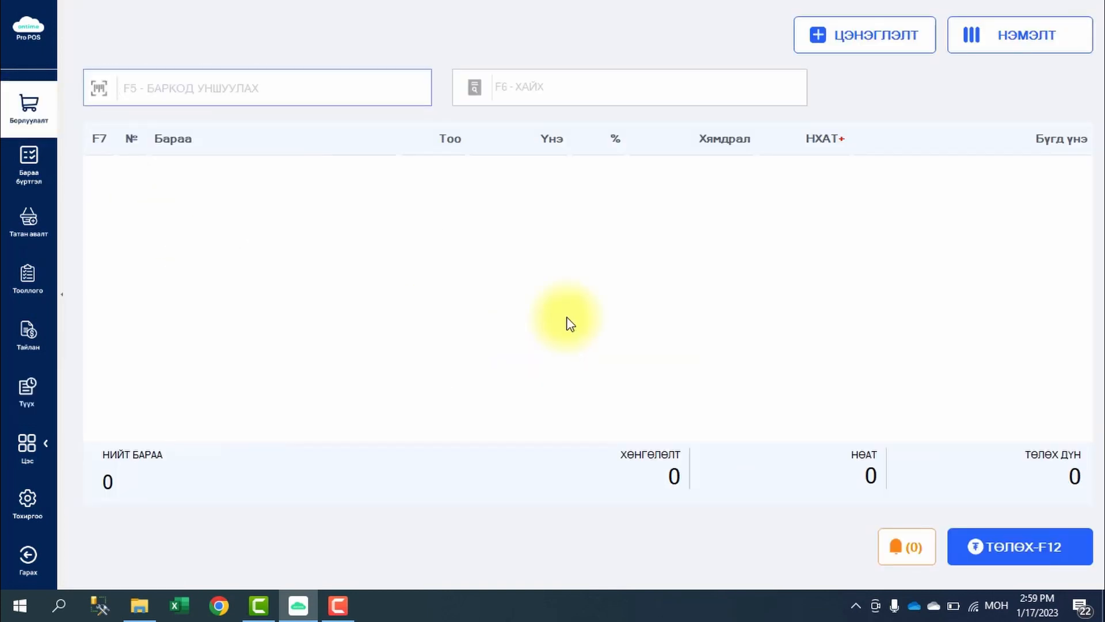
- Open the Өдрийн хаалт day-closing window for 2023-01-17 from the НЭМЭЛТ panel
{"action": "left_click", "coordinate": [1055, 46]}
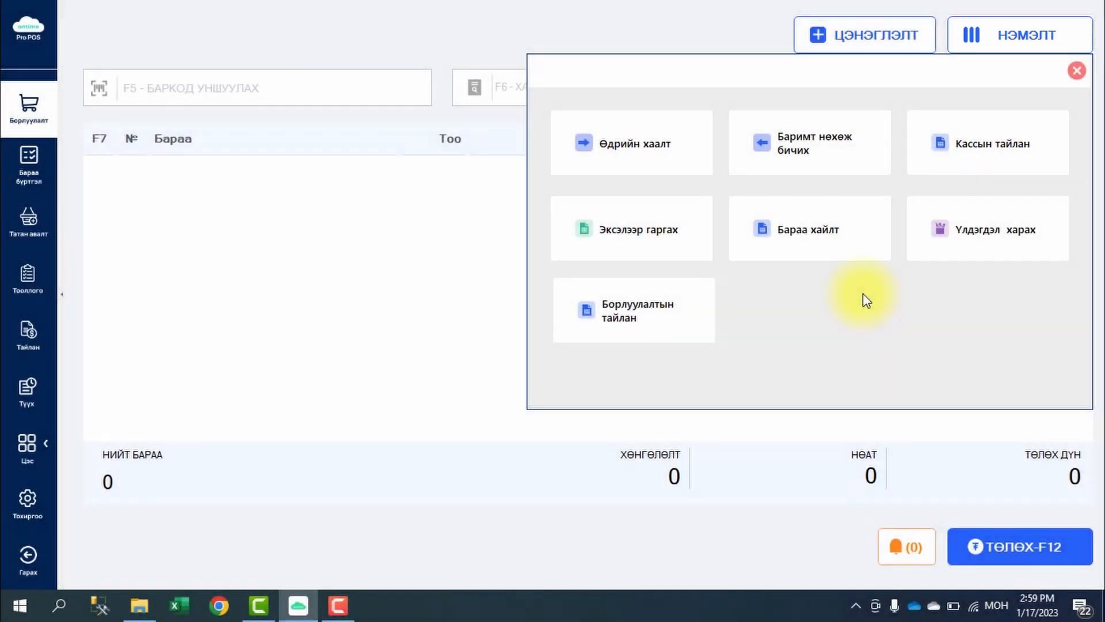
{"action": "left_click", "coordinate": [673, 168]}
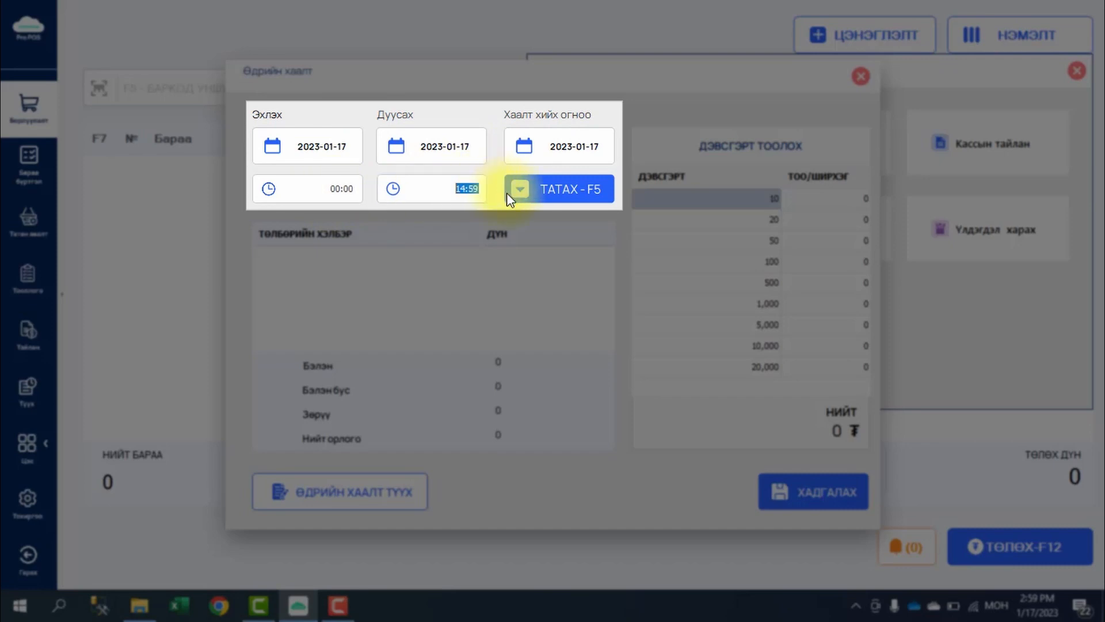
- Load the day's payment totals and save the 2023-01-17 day closing with 63,000₮ cash
{"action": "left_click", "coordinate": [567, 196]}
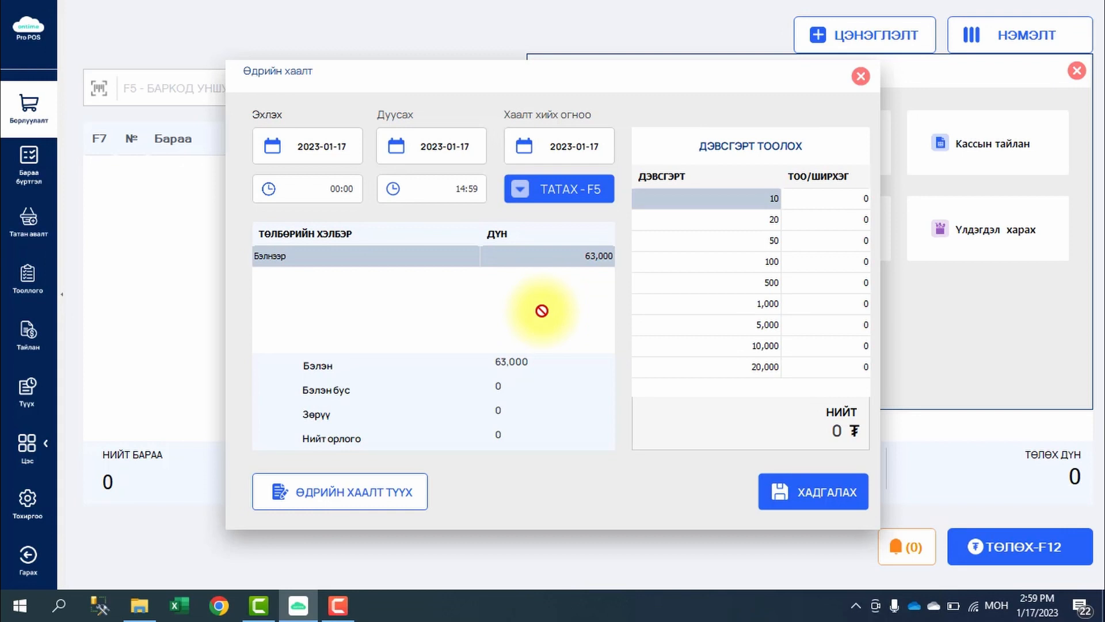
{"action": "left_click", "coordinate": [825, 199]}
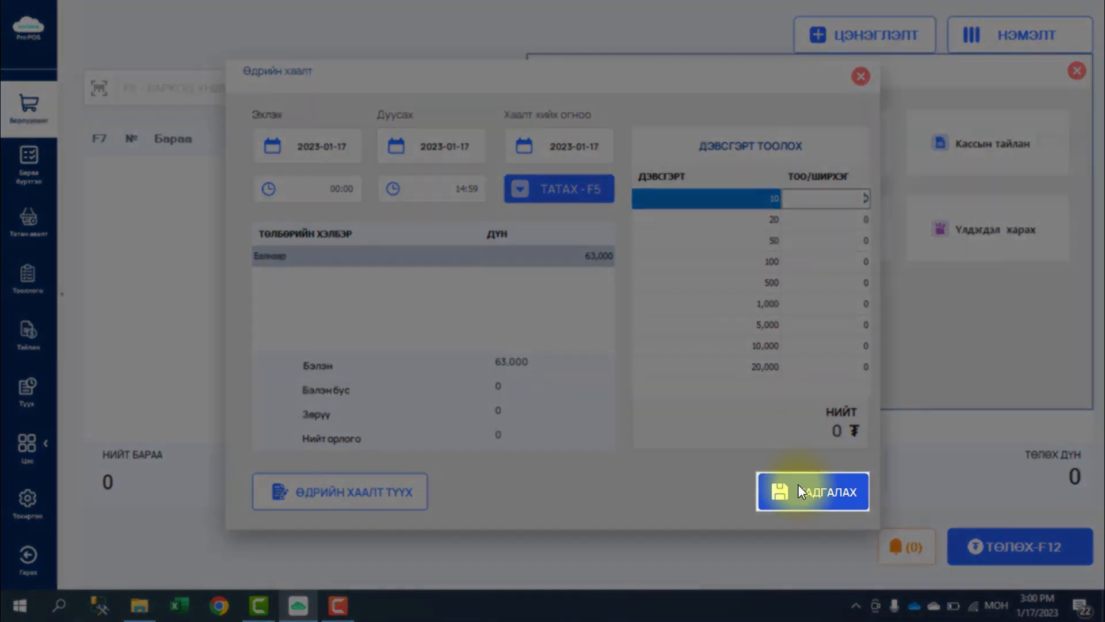
{"action": "left_click", "coordinate": [799, 489]}
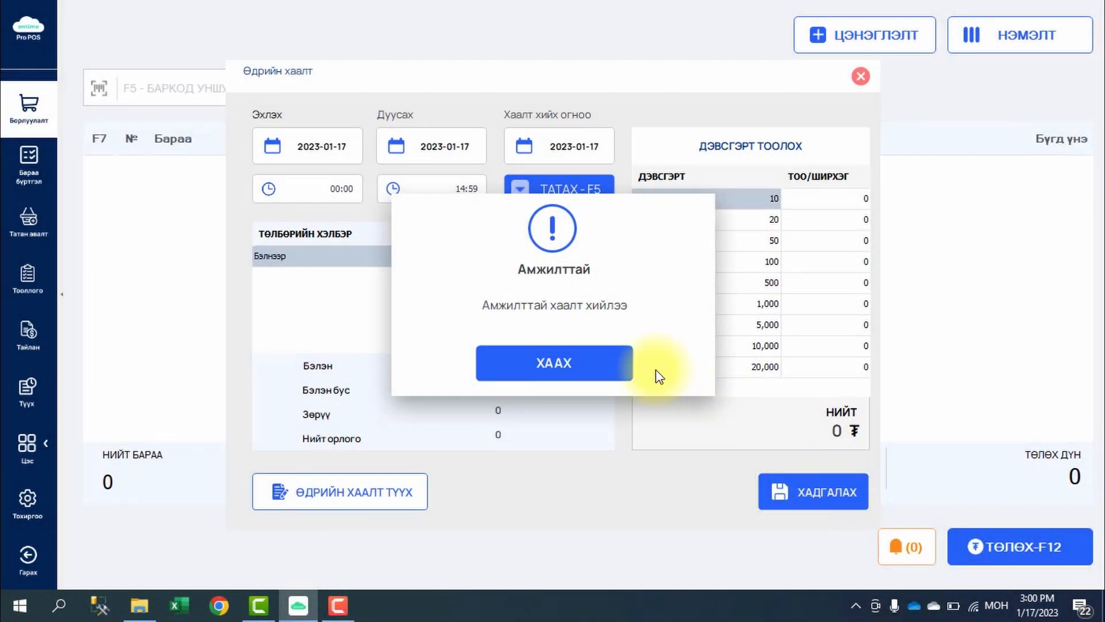
{"action": "left_click", "coordinate": [598, 372]}
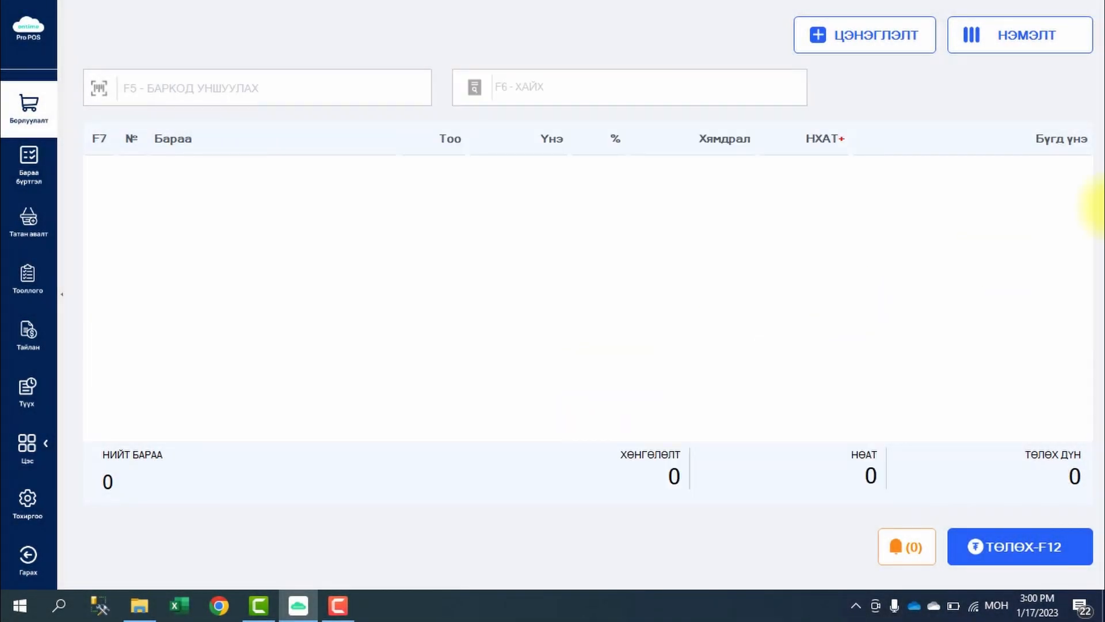
{"action": "left_click", "coordinate": [1066, 46]}
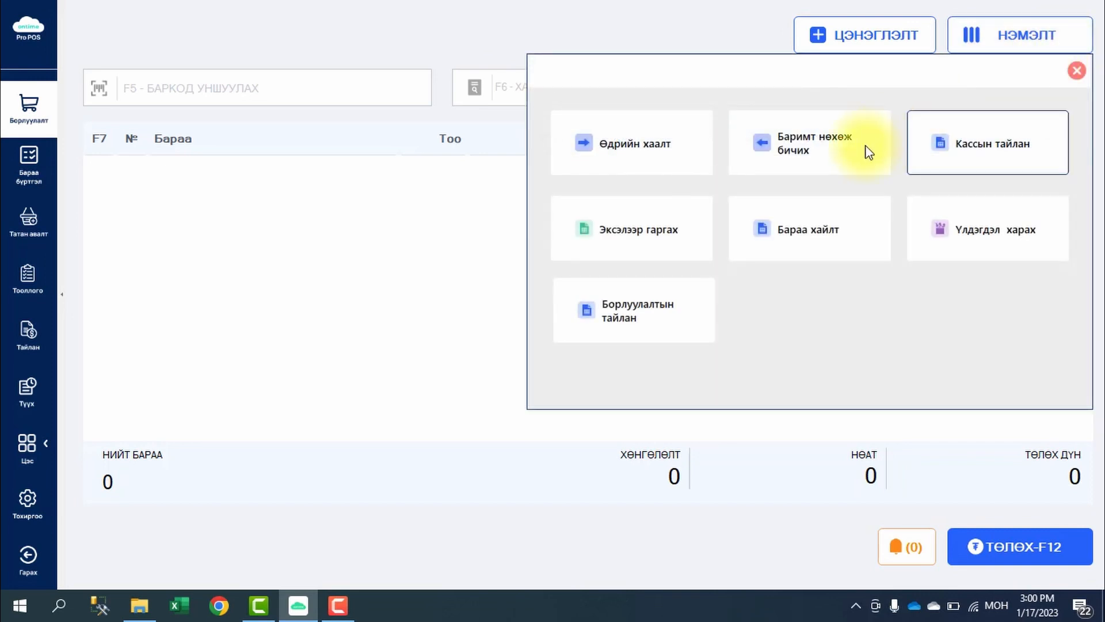
- In Баримт нөхөж бичих, pick year 2022 and month 12 for back-dated receipts
{"action": "left_click", "coordinate": [837, 160]}
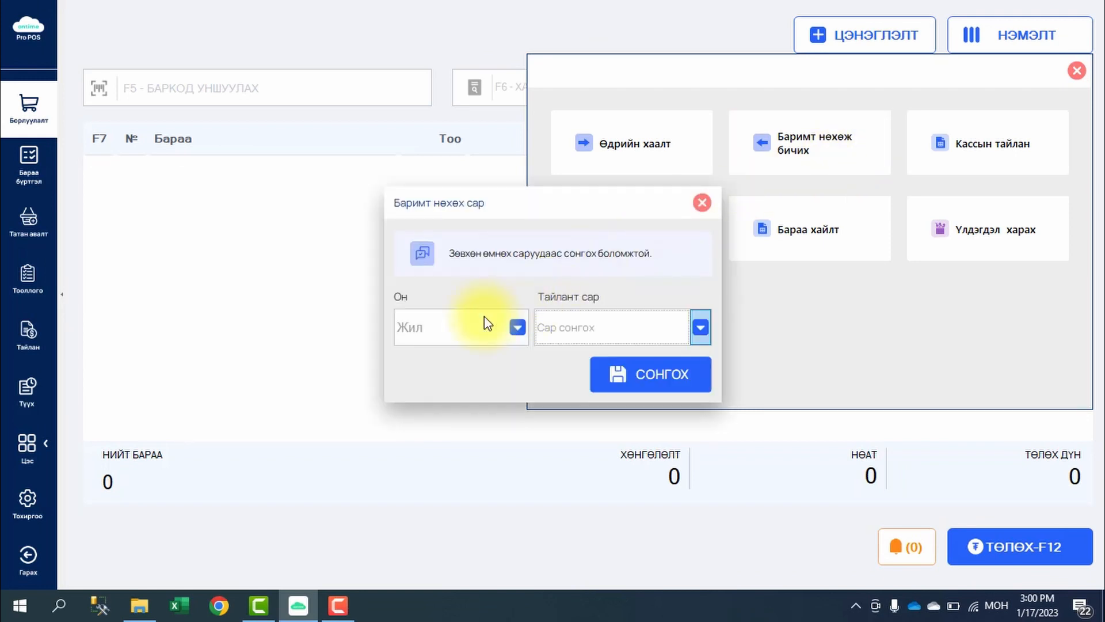
{"action": "left_click", "coordinate": [512, 327]}
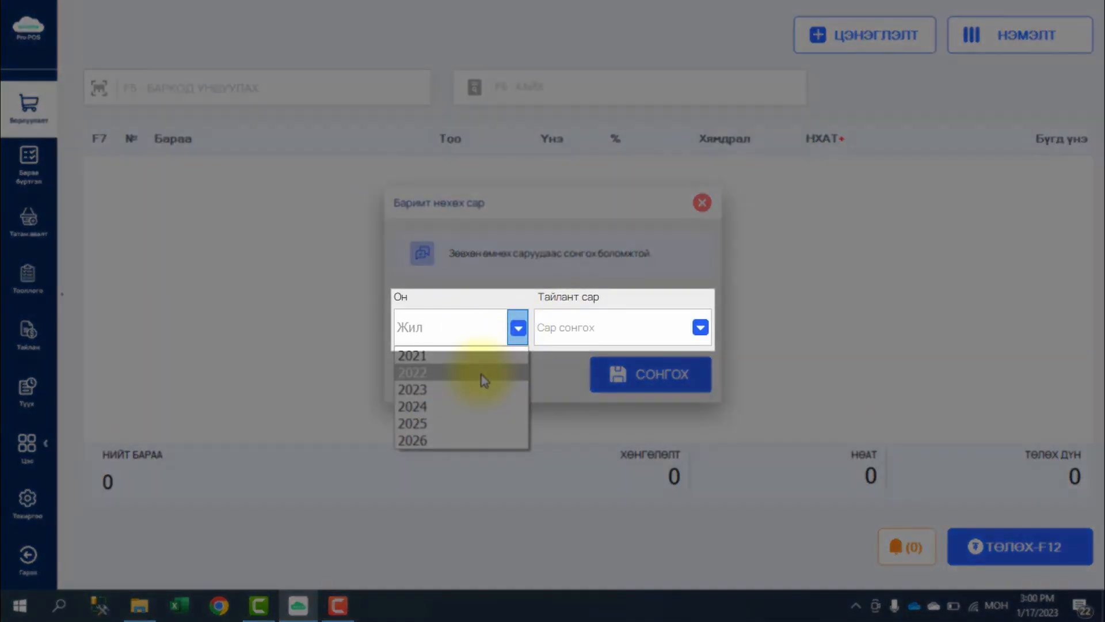
{"action": "left_click", "coordinate": [480, 376]}
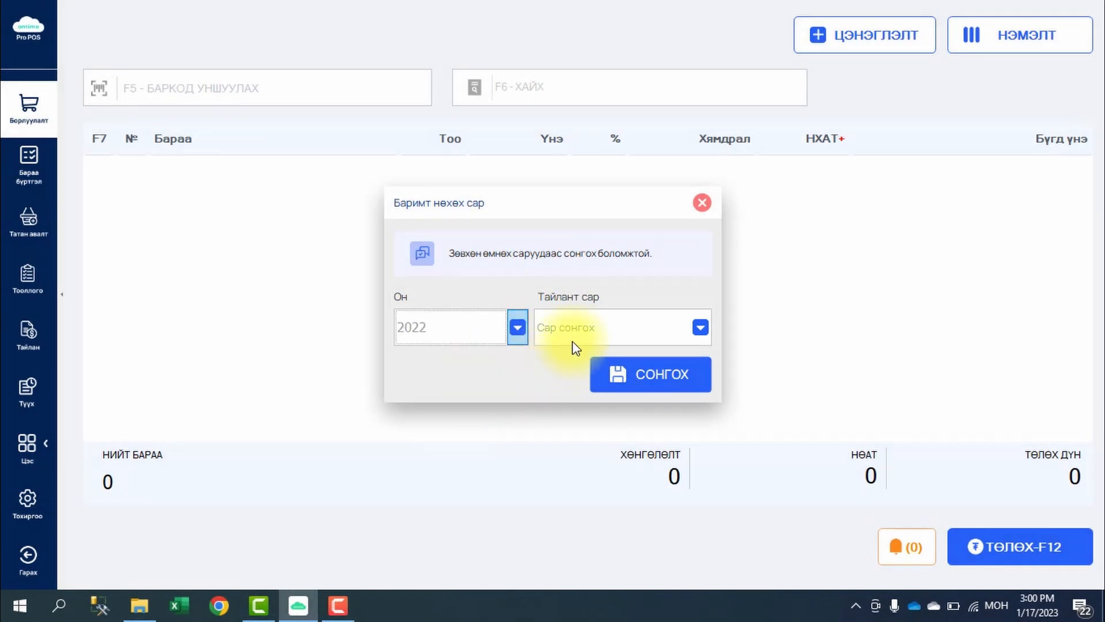
{"action": "left_click", "coordinate": [574, 339]}
{"action": "left_click", "coordinate": [582, 506]}
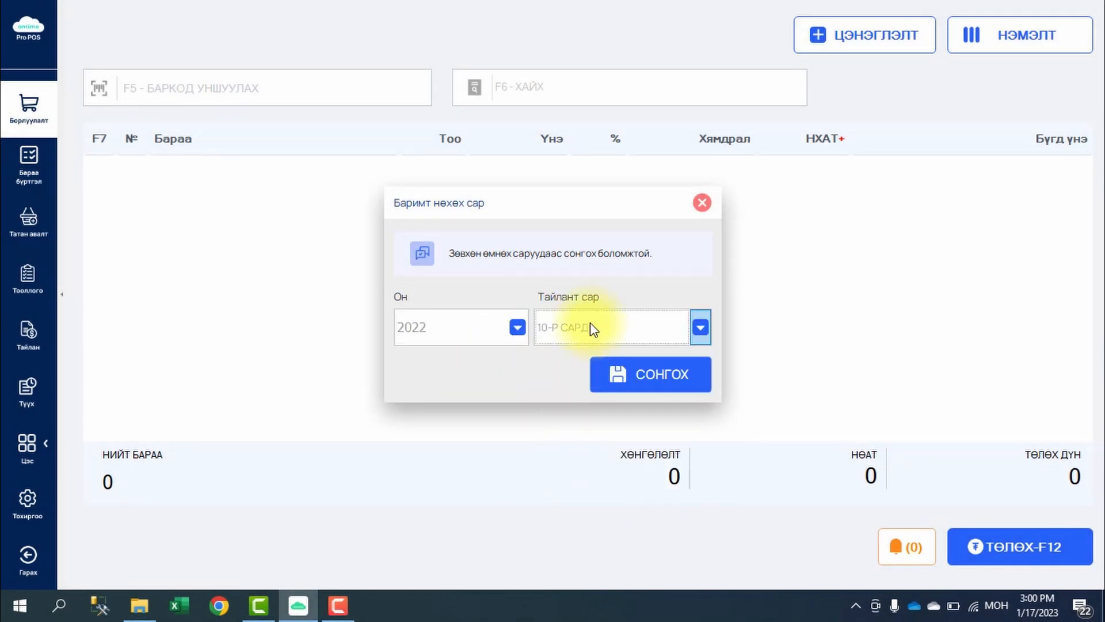
{"action": "left_click", "coordinate": [591, 327]}
{"action": "left_click", "coordinate": [584, 546]}
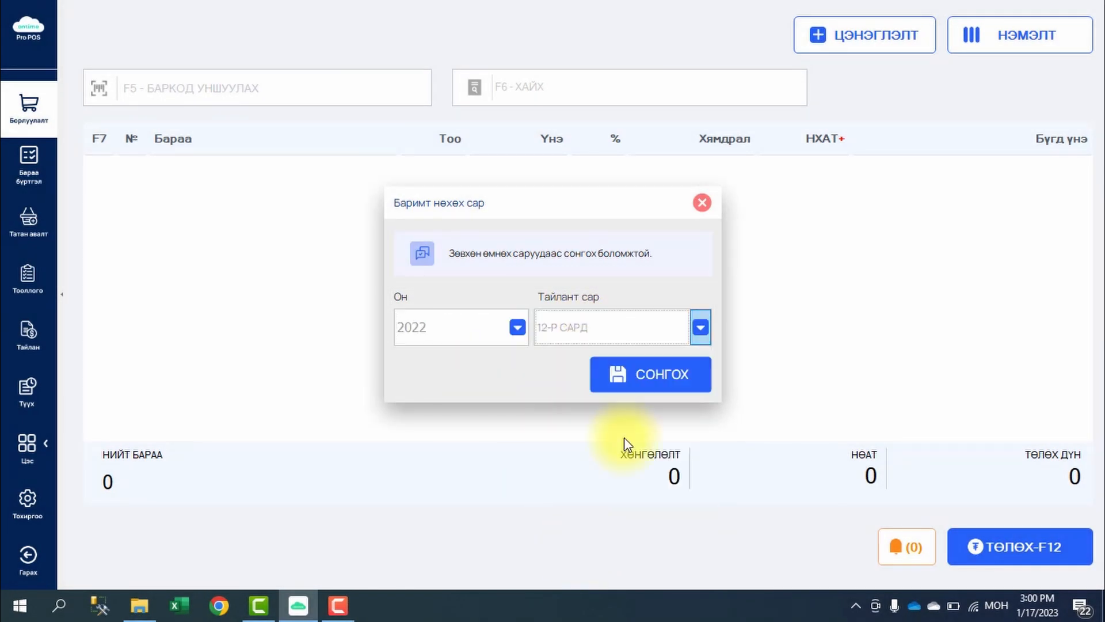
{"action": "left_click", "coordinate": [648, 378]}
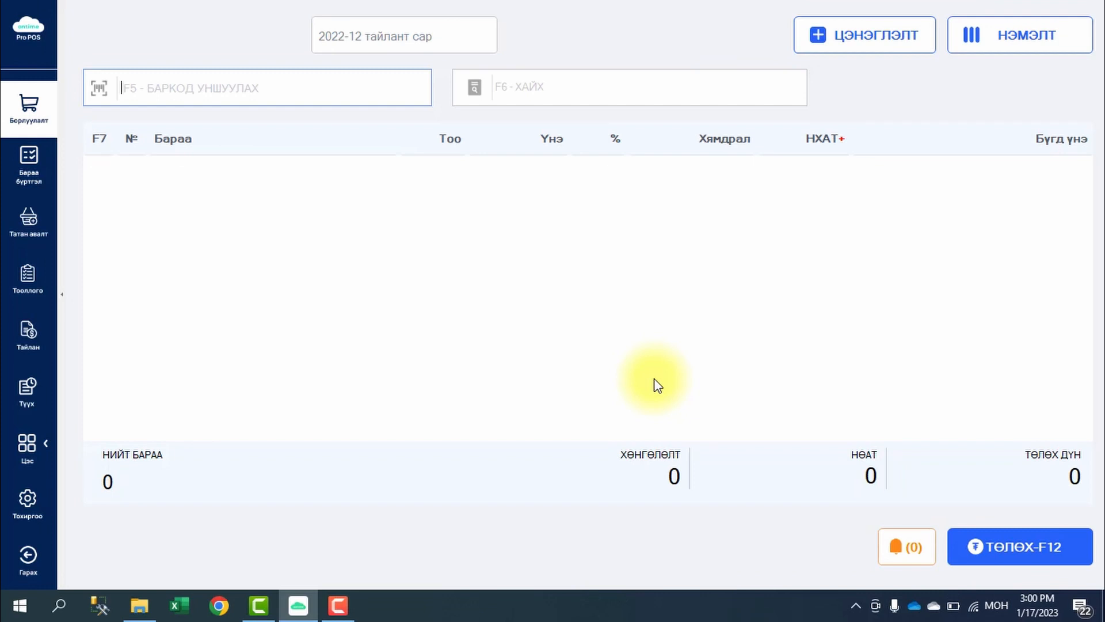
{"action": "left_click", "coordinate": [1037, 41]}
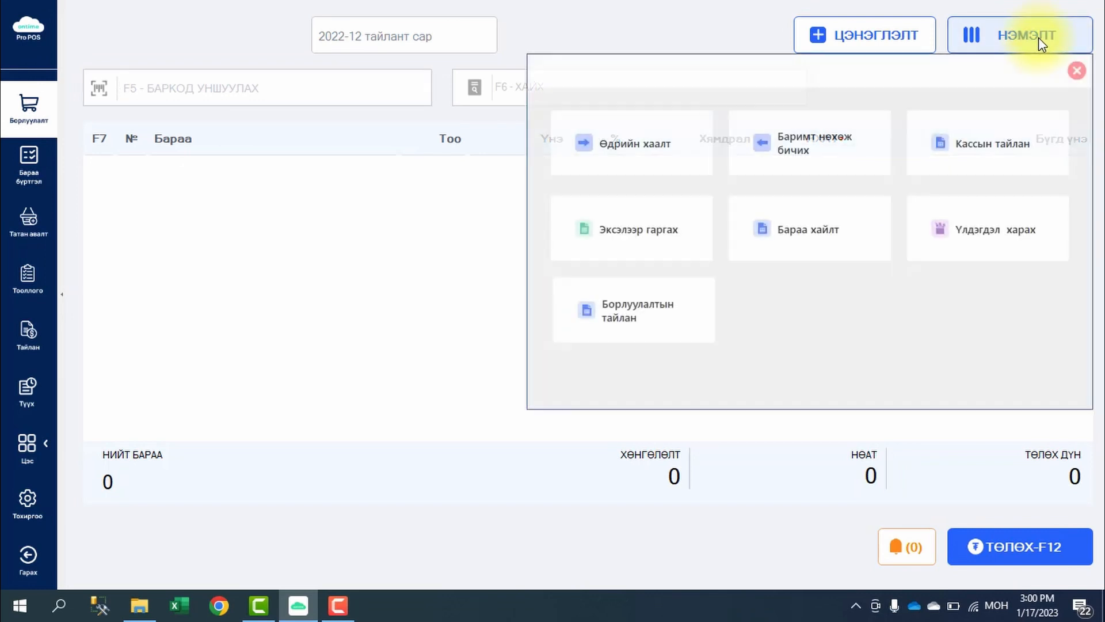
{"action": "left_click", "coordinate": [1002, 150]}
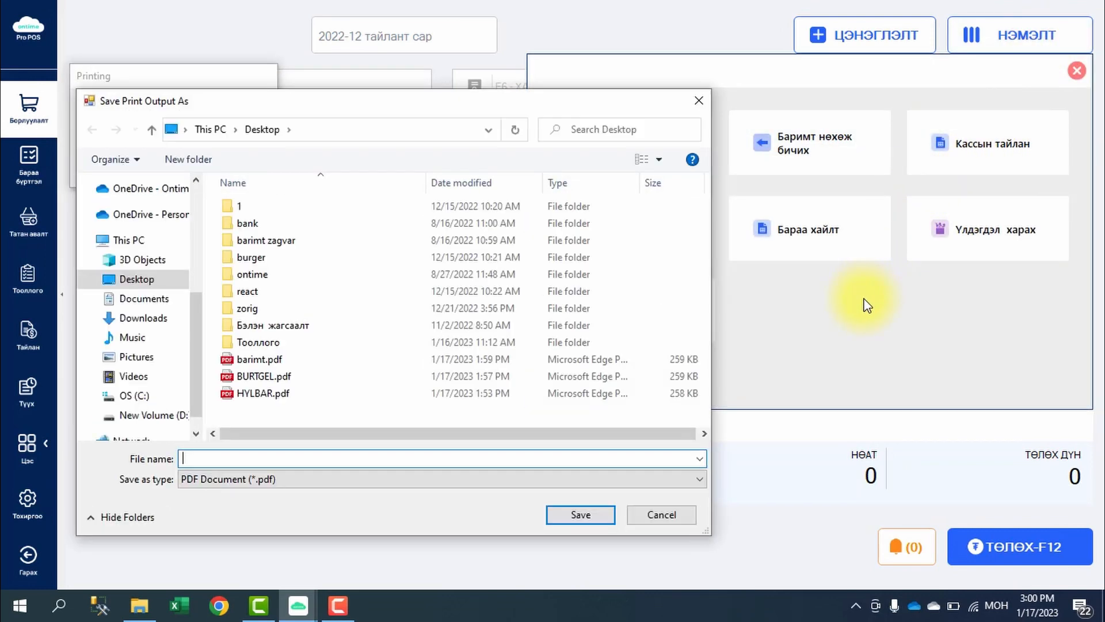
{"action": "left_click", "coordinate": [703, 110]}
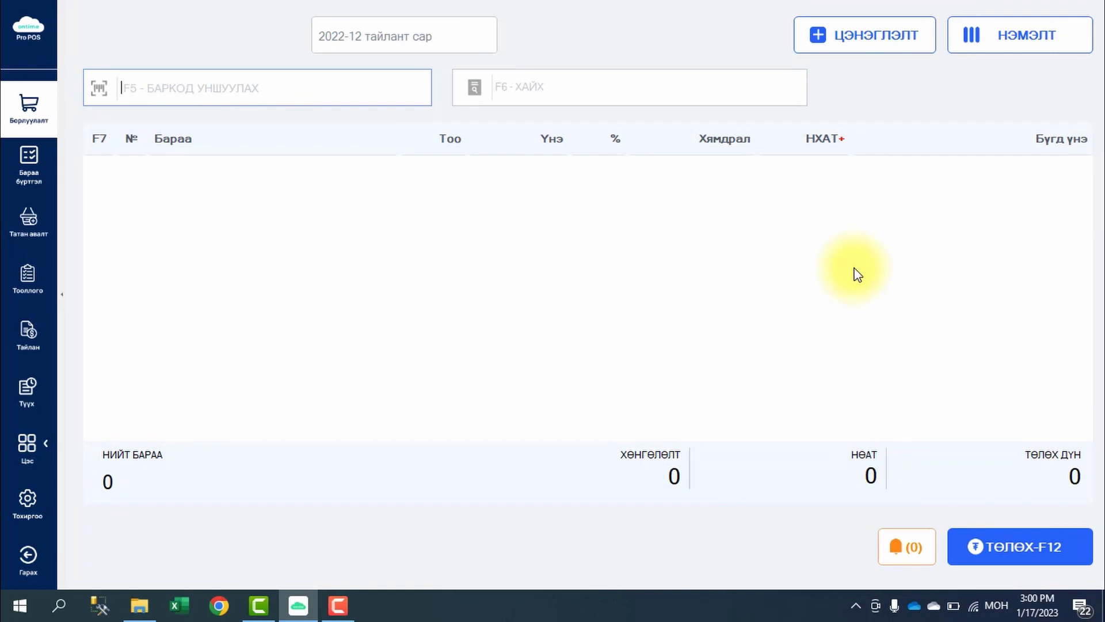
- Add one Ахуйн бараа at 4,500₮ (VAT 409) to the sale through product search
{"action": "left_click", "coordinate": [1015, 47]}
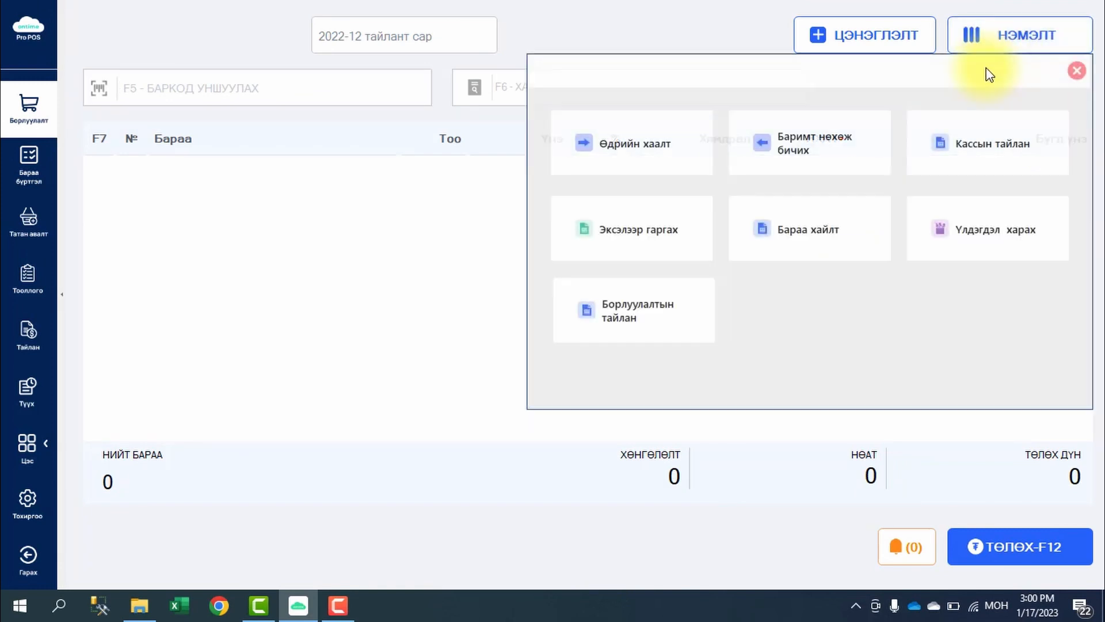
{"action": "left_click", "coordinate": [793, 256]}
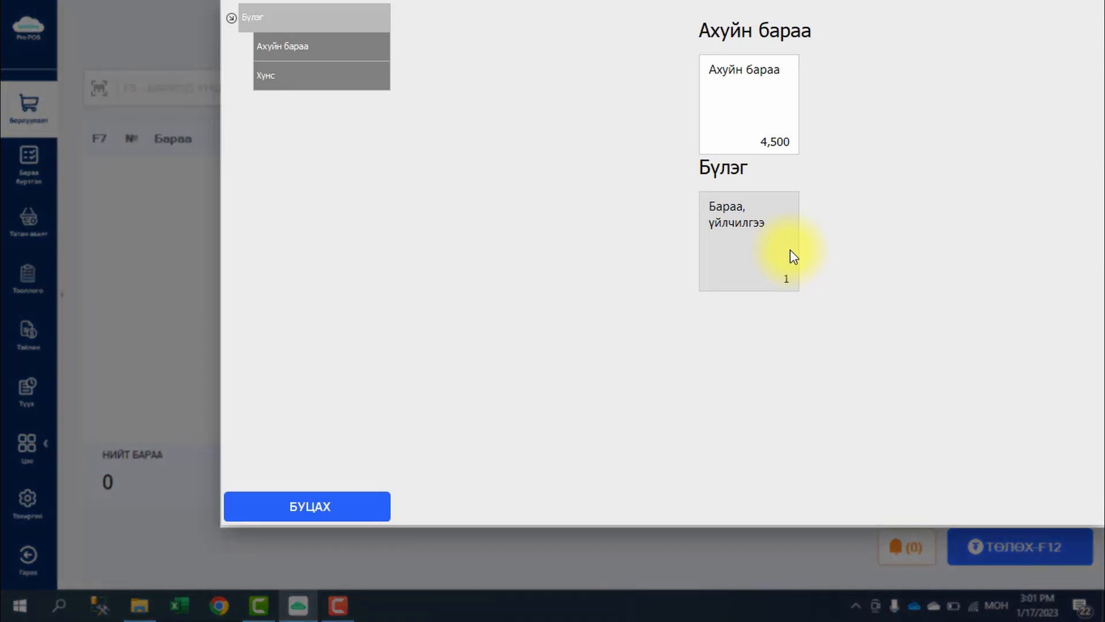
{"action": "left_click", "coordinate": [736, 126]}
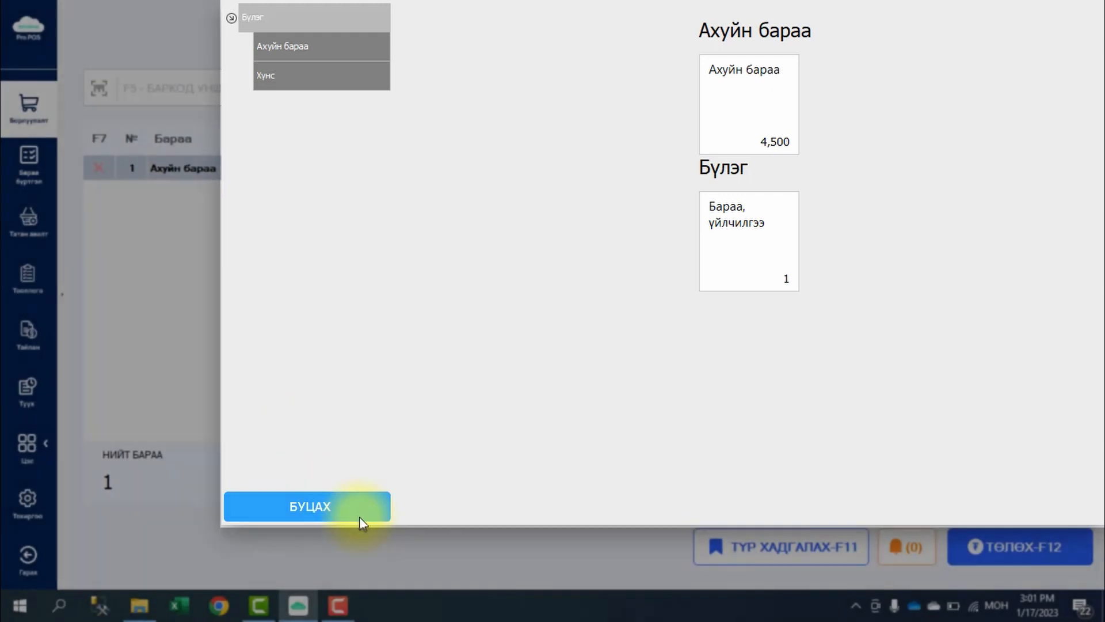
{"action": "left_click", "coordinate": [358, 515]}
{"action": "left_click", "coordinate": [1076, 71]}
{"action": "left_click", "coordinate": [1009, 70]}
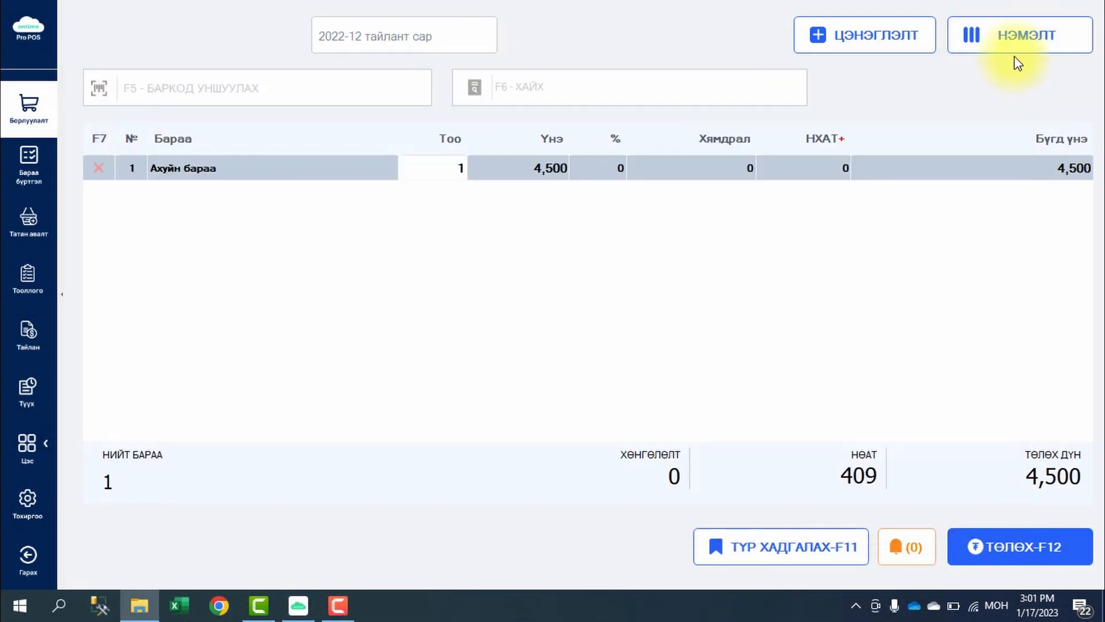
{"action": "left_click", "coordinate": [1012, 43]}
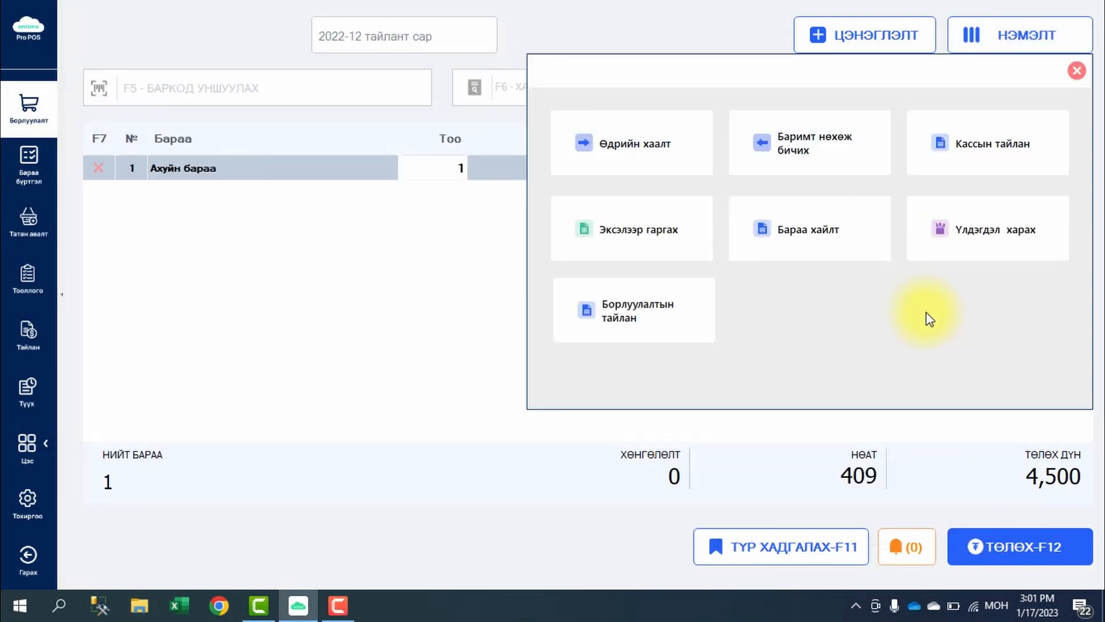
- Refresh the stock balance report, hide the Зарах үнэ and Өртгөөр columns, then close it
{"action": "left_click", "coordinate": [1014, 244]}
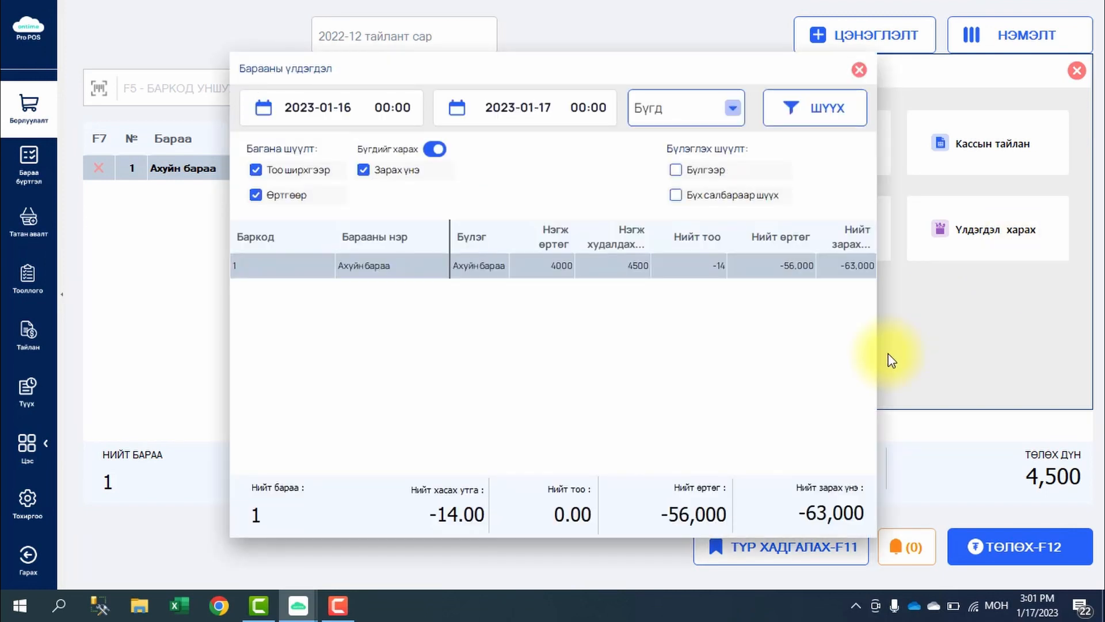
{"action": "left_click", "coordinate": [820, 118]}
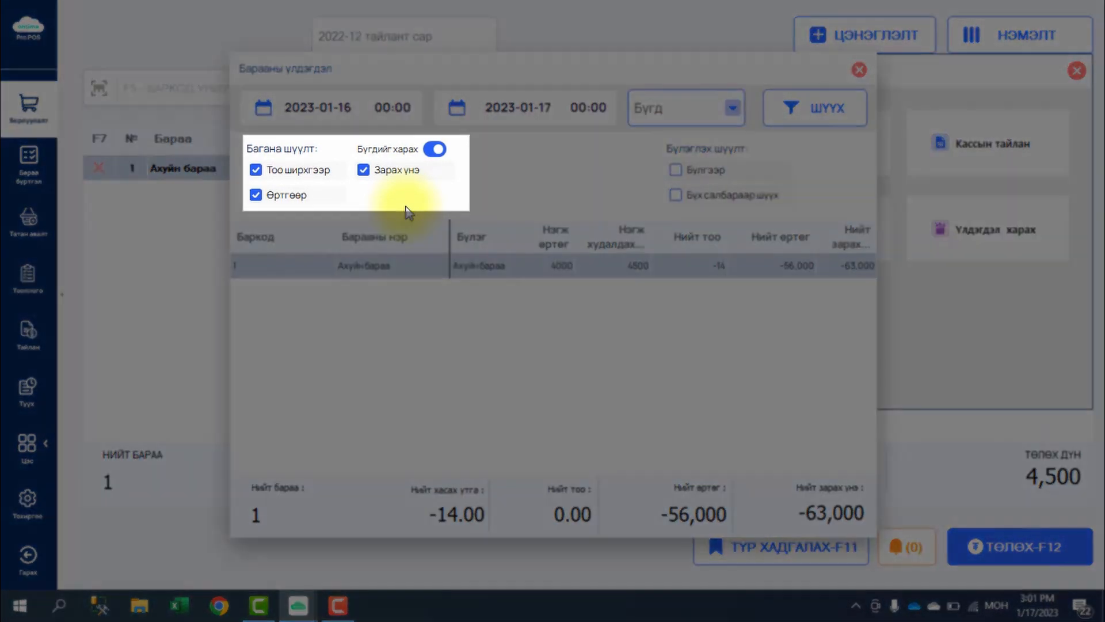
{"action": "left_click", "coordinate": [383, 174]}
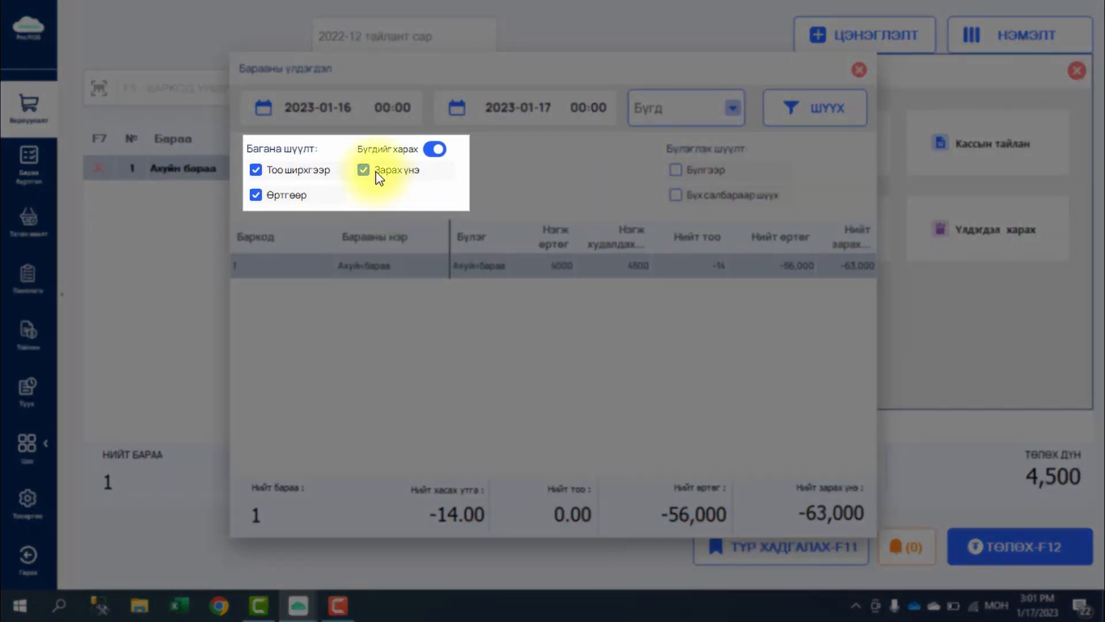
{"action": "left_click", "coordinate": [290, 194]}
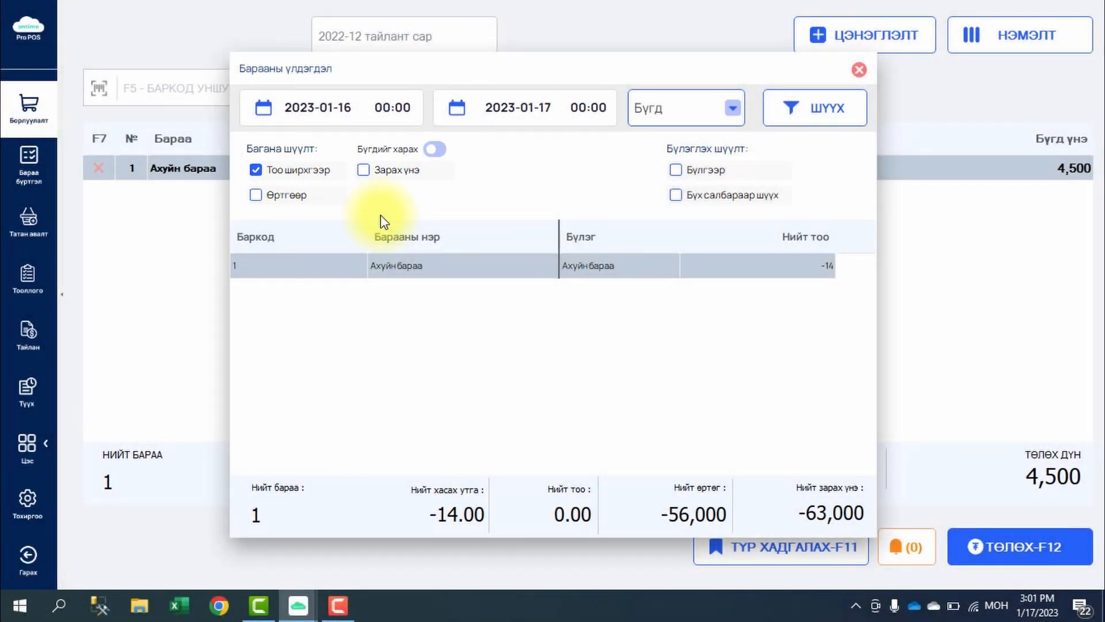
{"action": "left_click", "coordinate": [859, 69]}
- Review the sales report (10 receipts, 63,000₮), expanding and collapsing receipt №: 2, then close it
{"action": "left_click", "coordinate": [1021, 36]}
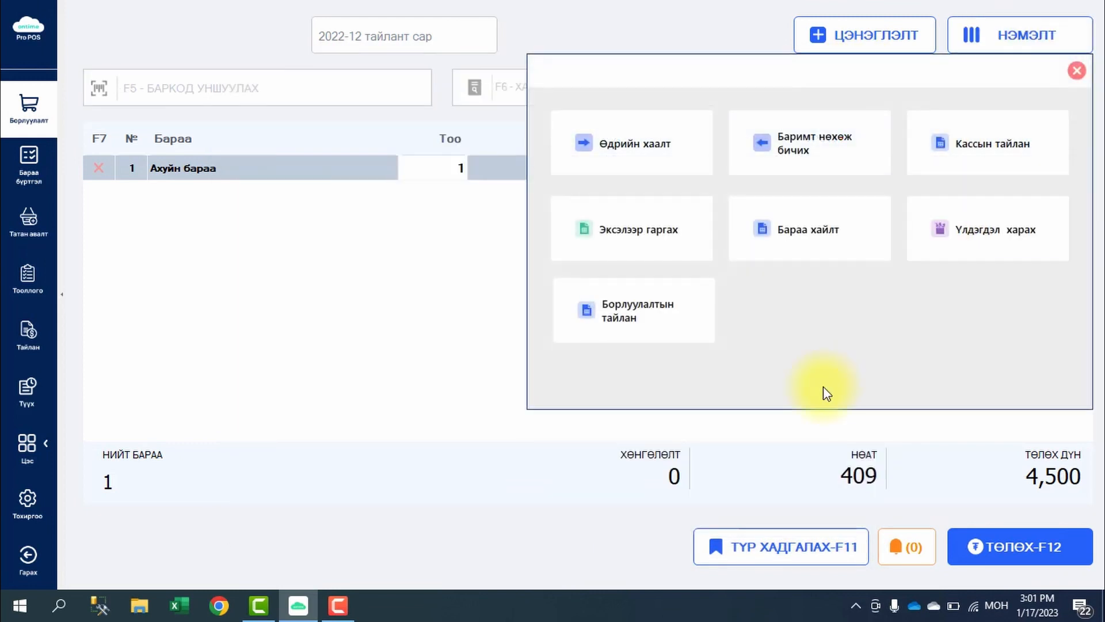
{"action": "left_click", "coordinate": [667, 318]}
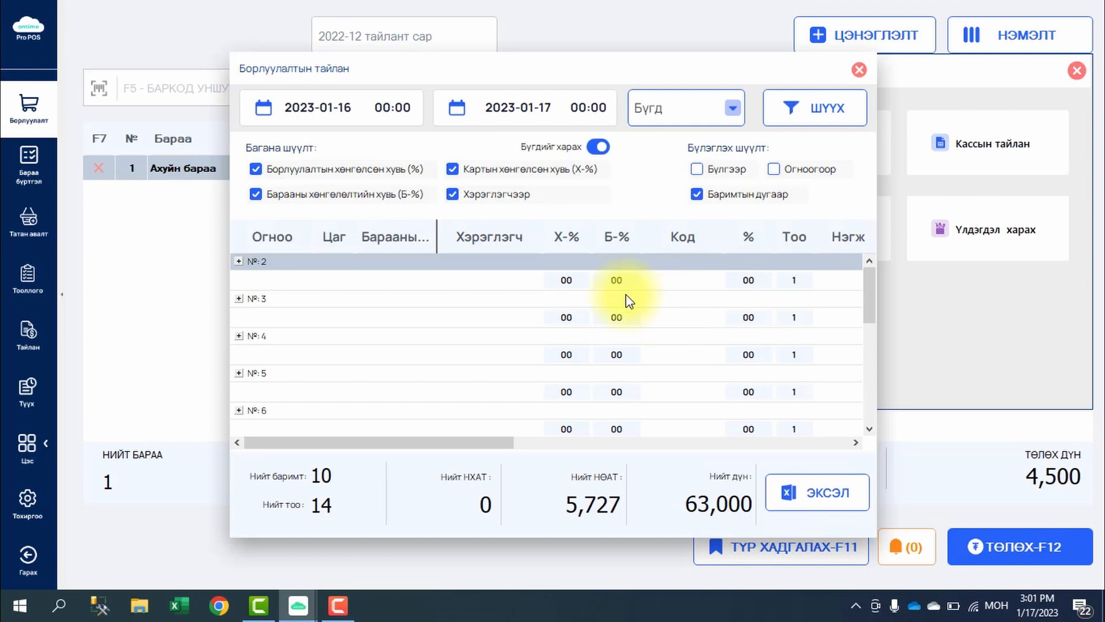
{"action": "left_click", "coordinate": [244, 263]}
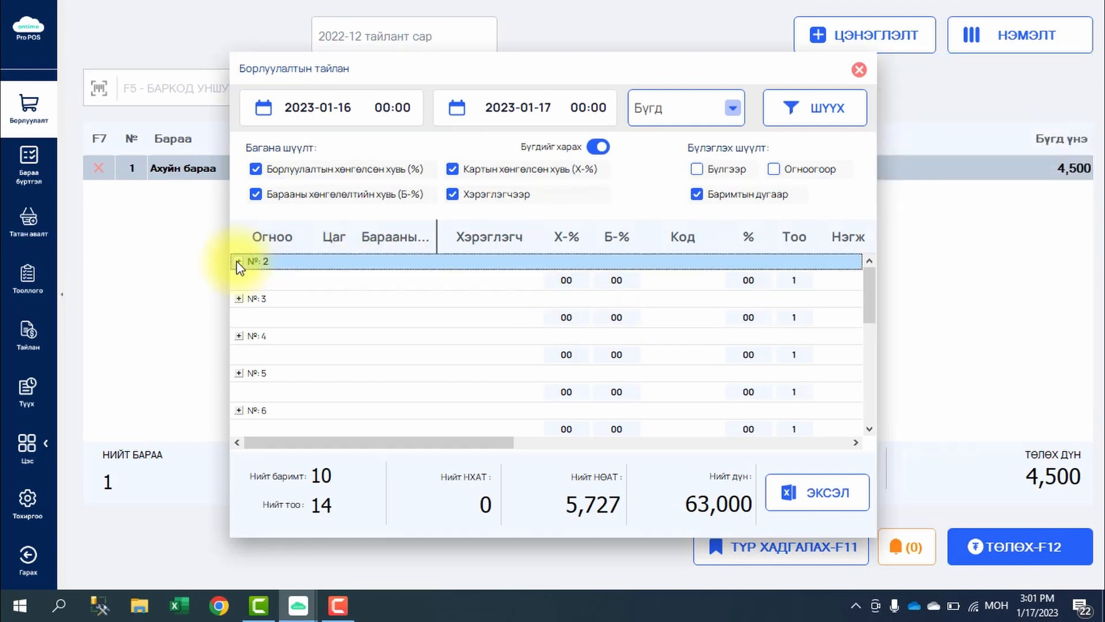
{"action": "left_click", "coordinate": [244, 264]}
{"action": "left_click", "coordinate": [244, 263]}
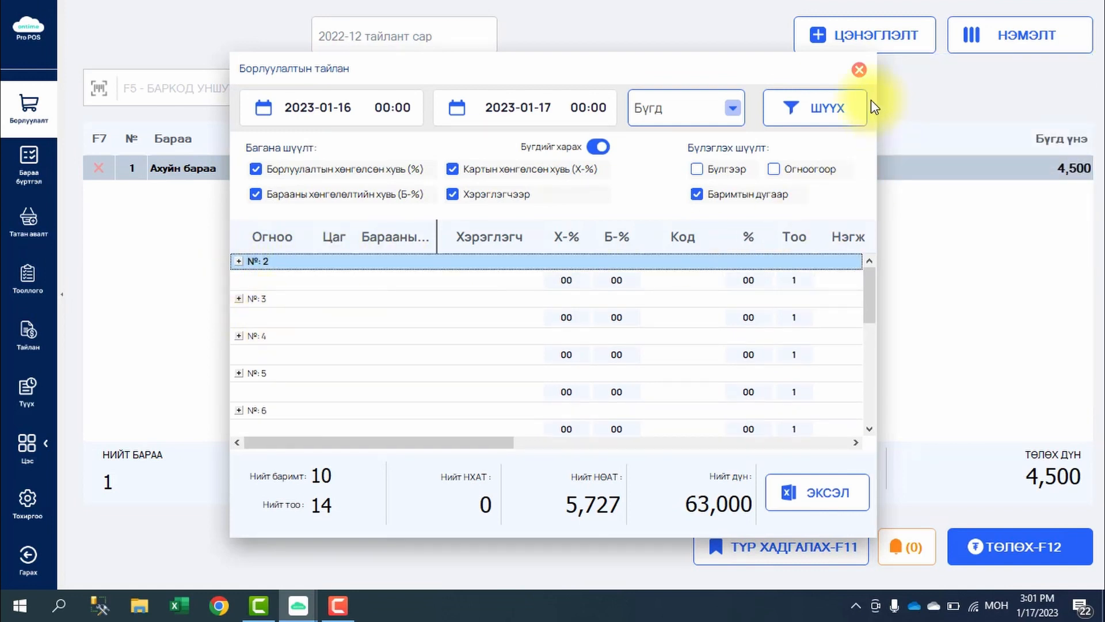
{"action": "left_click", "coordinate": [859, 70]}
{"action": "left_click", "coordinate": [1011, 36]}
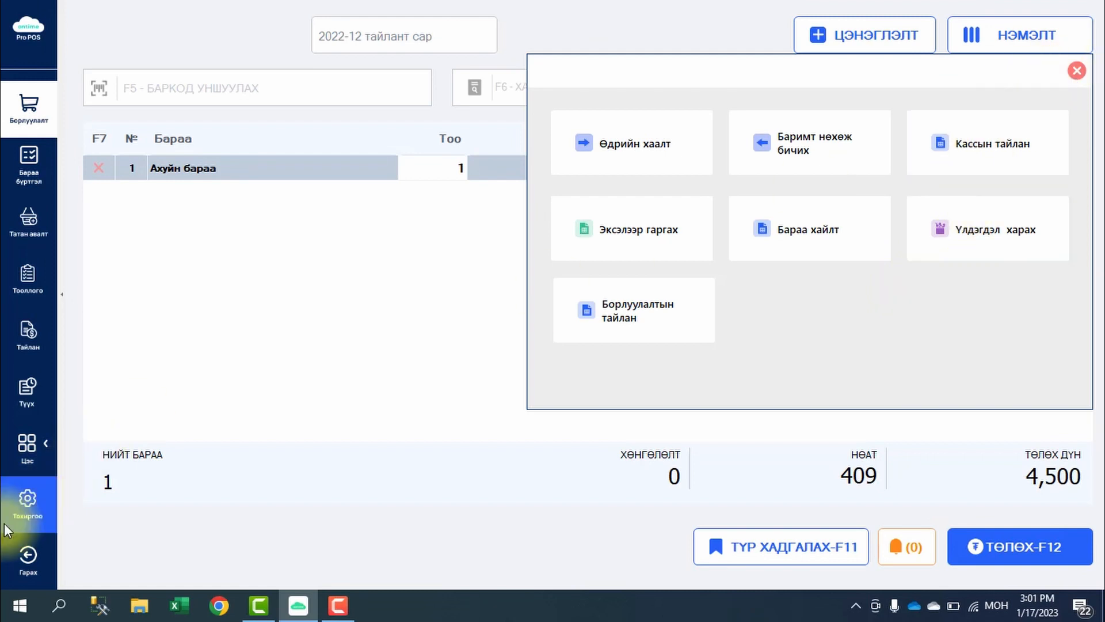
- Open Тохиргоо, discard the pending sale with ҮГҮЙ, and view the Эрхүүд permission switches
{"action": "left_click", "coordinate": [19, 510]}
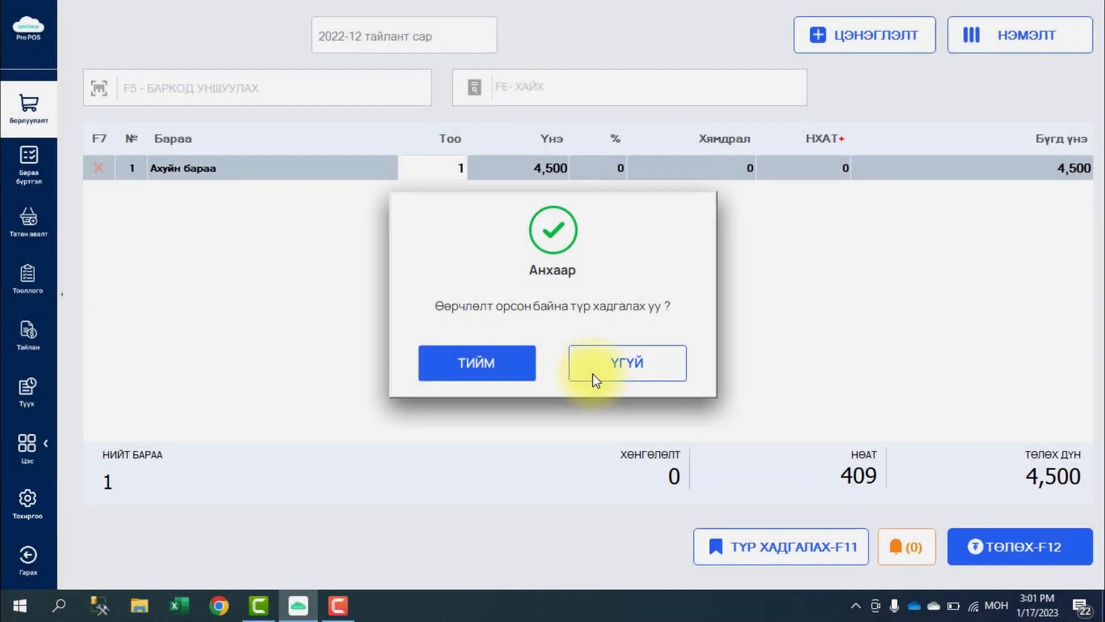
{"action": "left_click", "coordinate": [596, 377]}
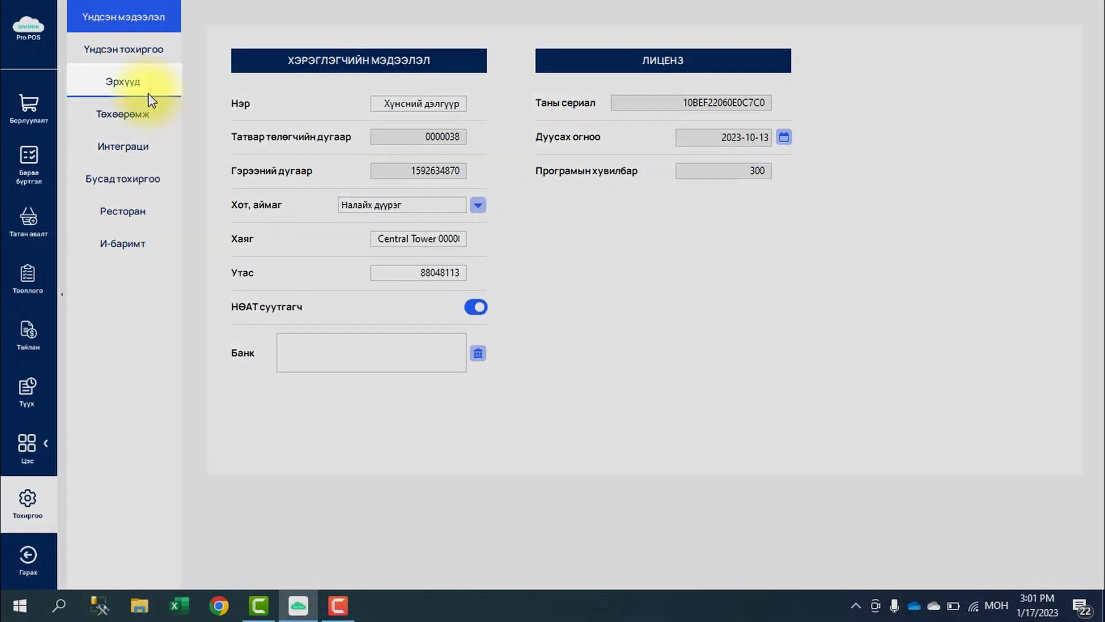
{"action": "left_click", "coordinate": [151, 100]}
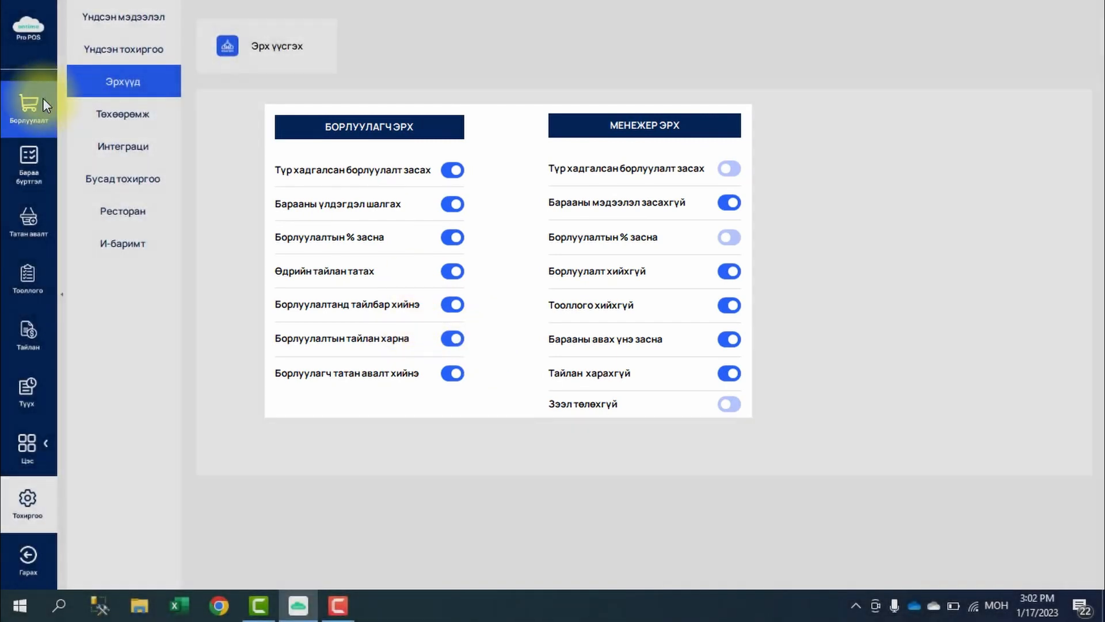
{"action": "left_click", "coordinate": [35, 102]}
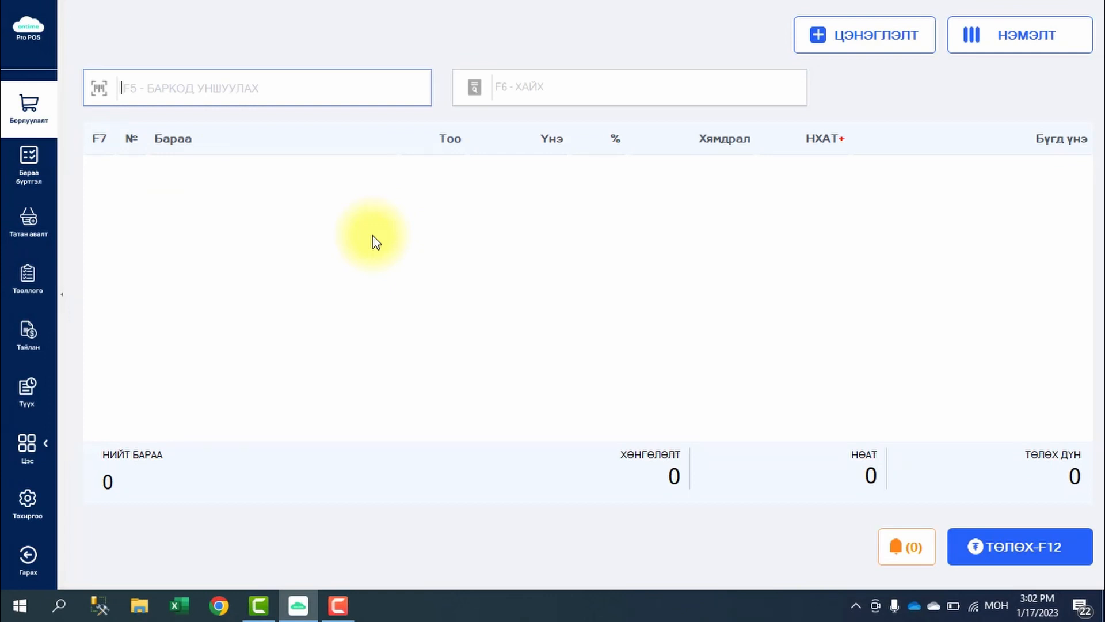